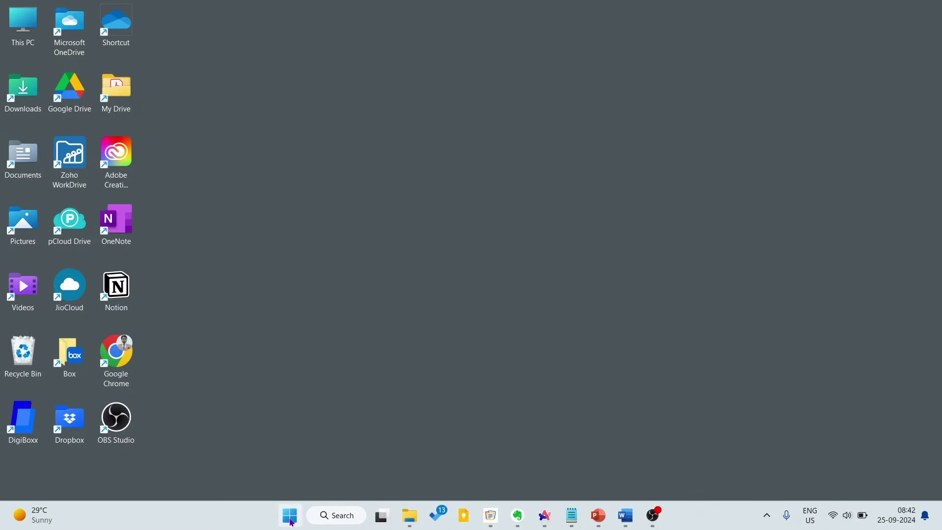
- Search the Start menu and Run prompt for Word, closing both without launching anything
{"action": "left_click", "coordinate": [292, 522]}
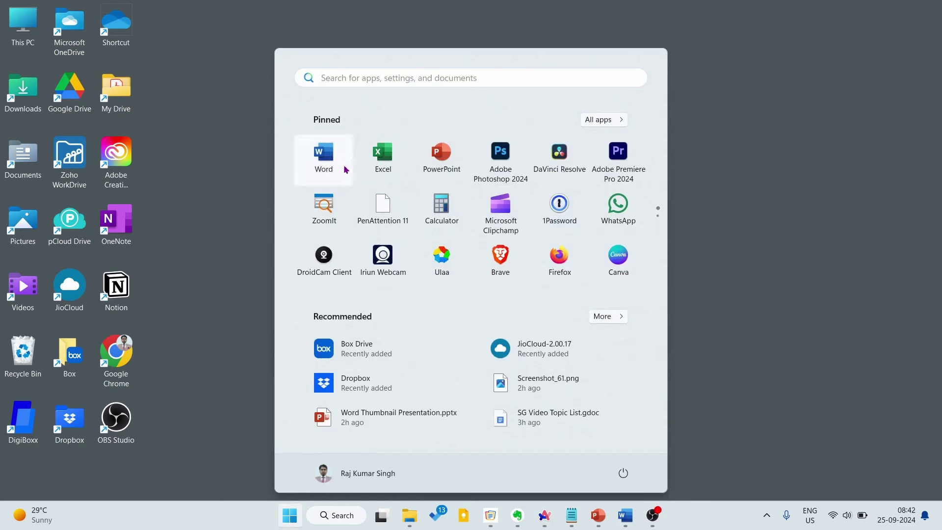
{"action": "left_click", "coordinate": [619, 121]}
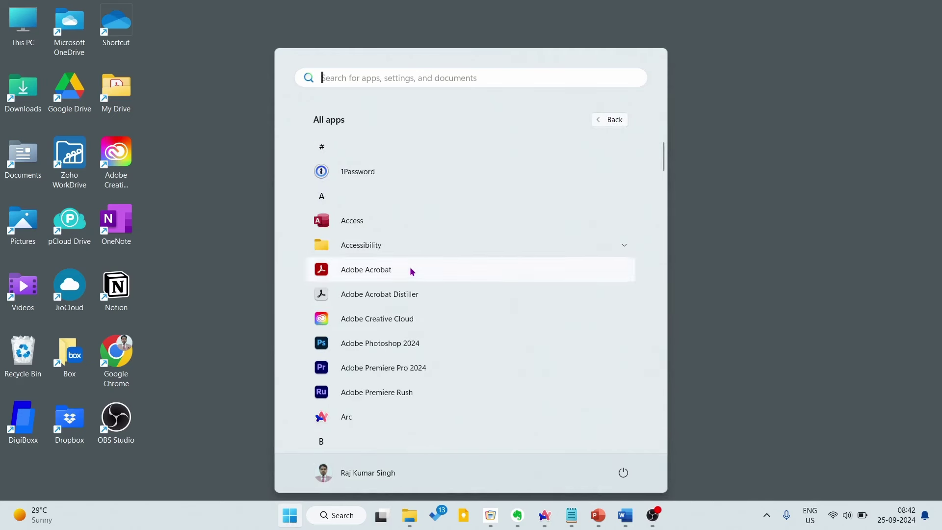
{"action": "type", "text": "w"}
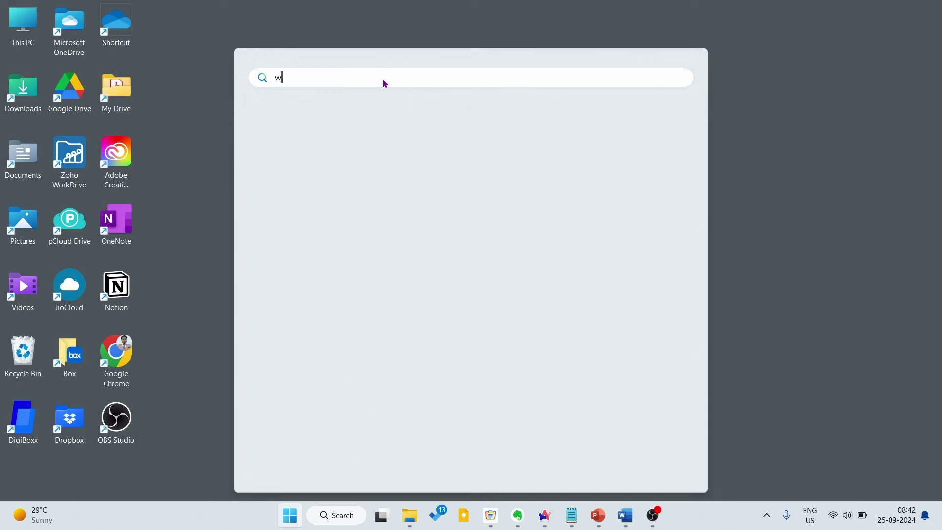
{"action": "type", "text": "ord"}
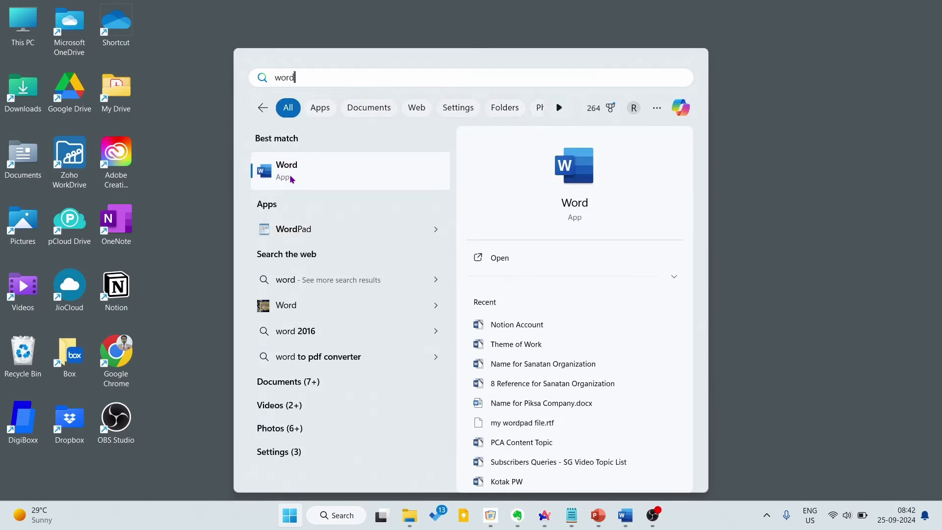
{"action": "left_click", "coordinate": [738, 244]}
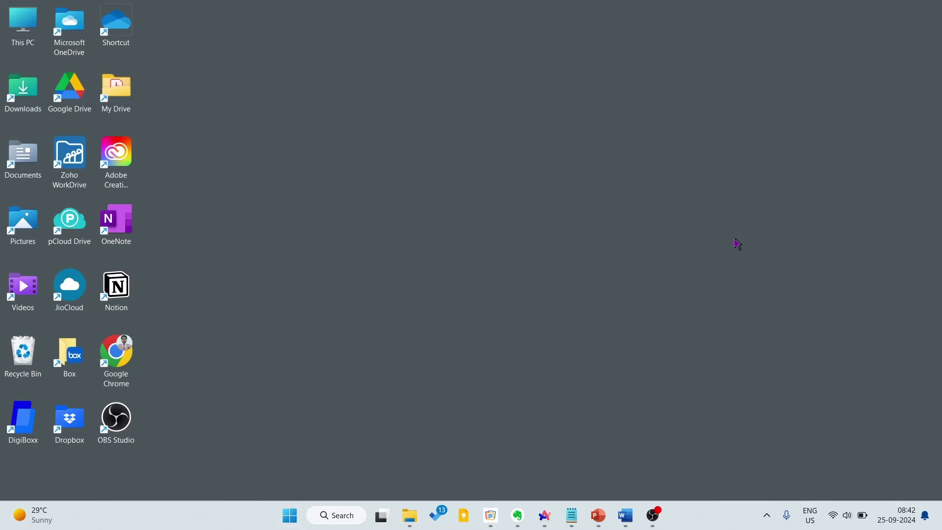
{"action": "key", "text": "super+r"}
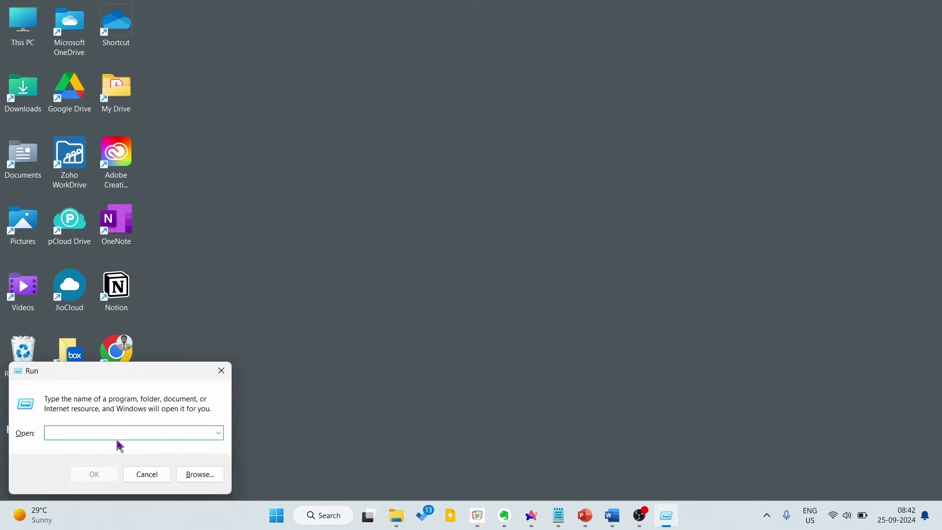
{"action": "left_click", "coordinate": [221, 371]}
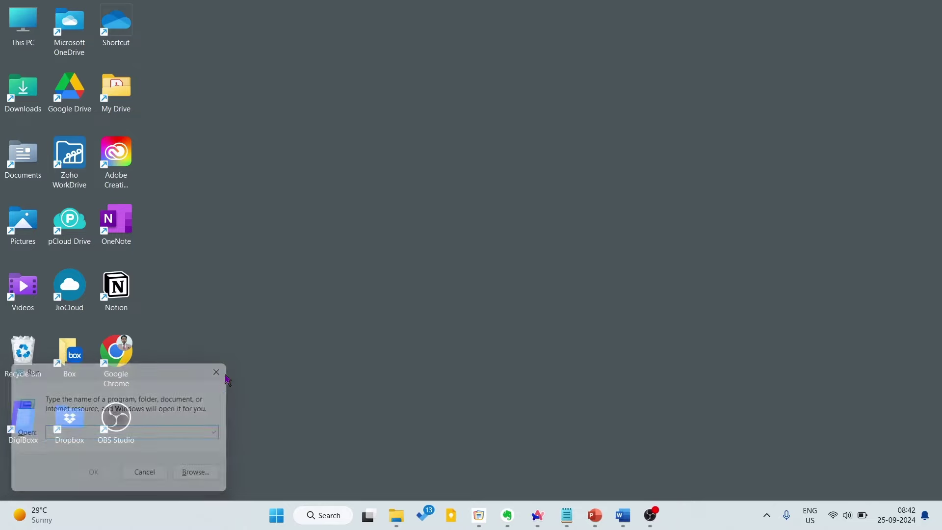
- Bring Document1 forward on the Home tab and delete all its text
{"action": "left_click", "coordinate": [626, 515]}
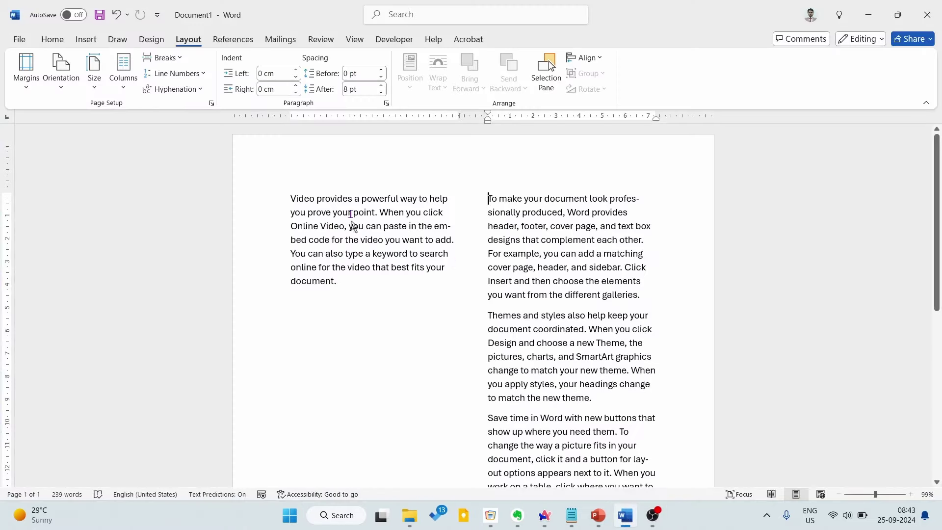
{"action": "left_click", "coordinate": [51, 40]}
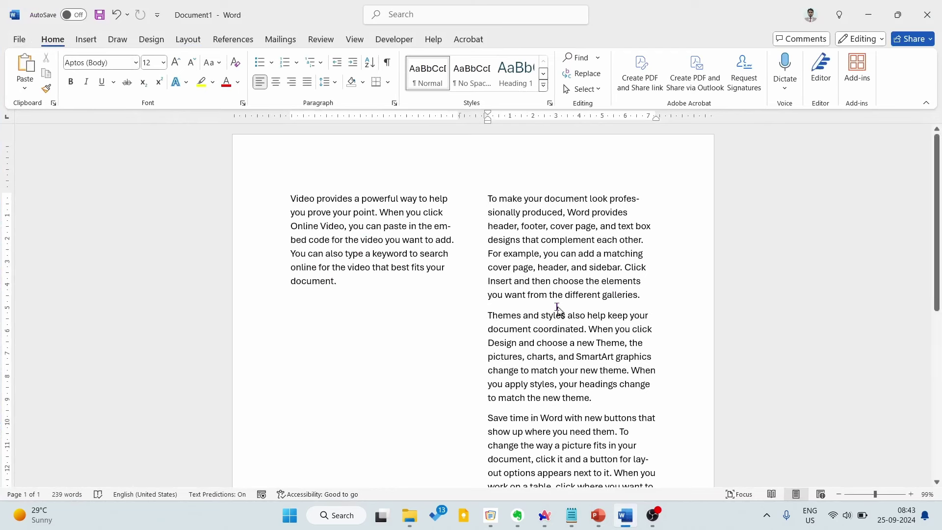
{"action": "key", "text": "ctrl+a"}
{"action": "key", "text": "Delete"}
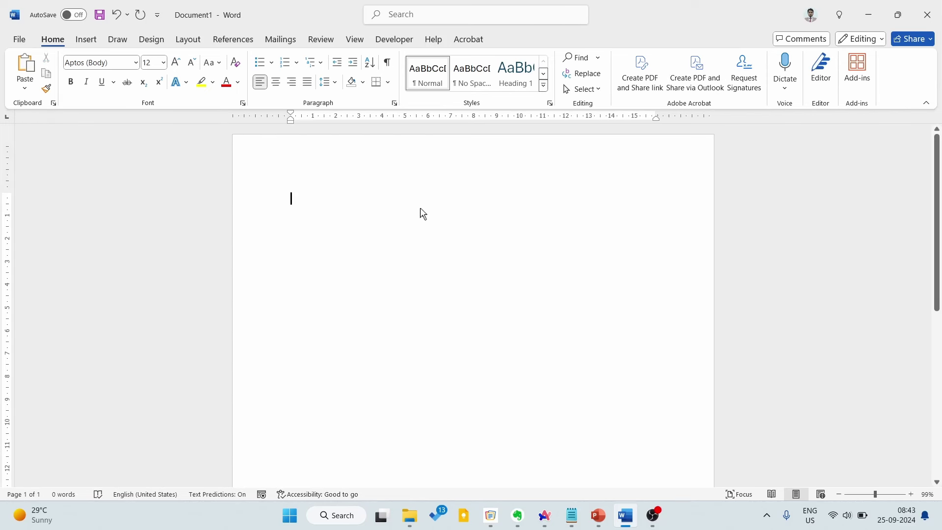
- Enter =rand() on the empty page to generate five sample paragraphs
{"action": "type", "text": "=rand("}
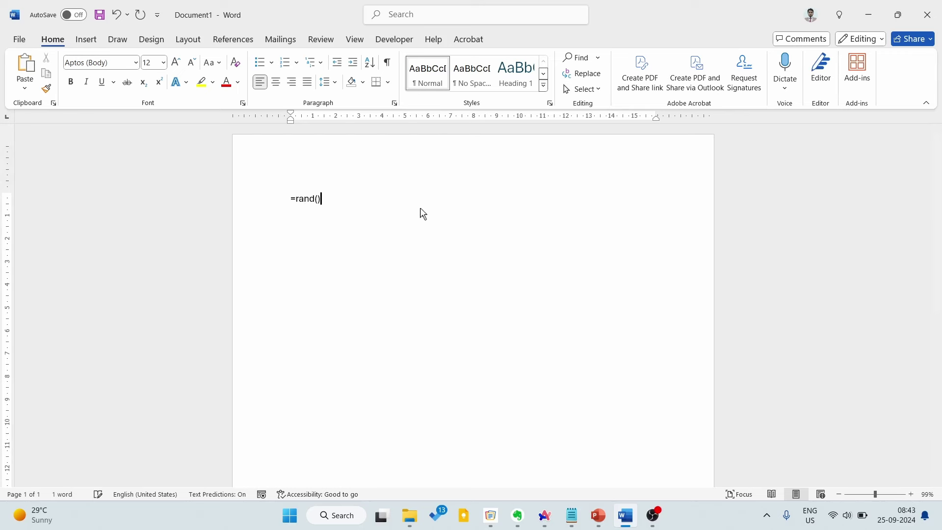
{"action": "key", "text": "Return"}
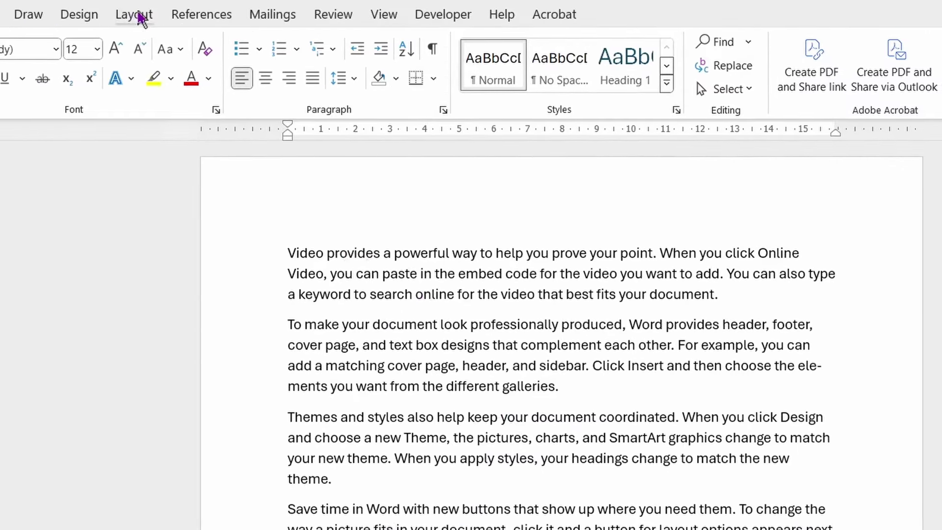
- Apply the Narrow margin preset (1.27 cm all round) from the Layout tab
{"action": "left_click", "coordinate": [189, 40]}
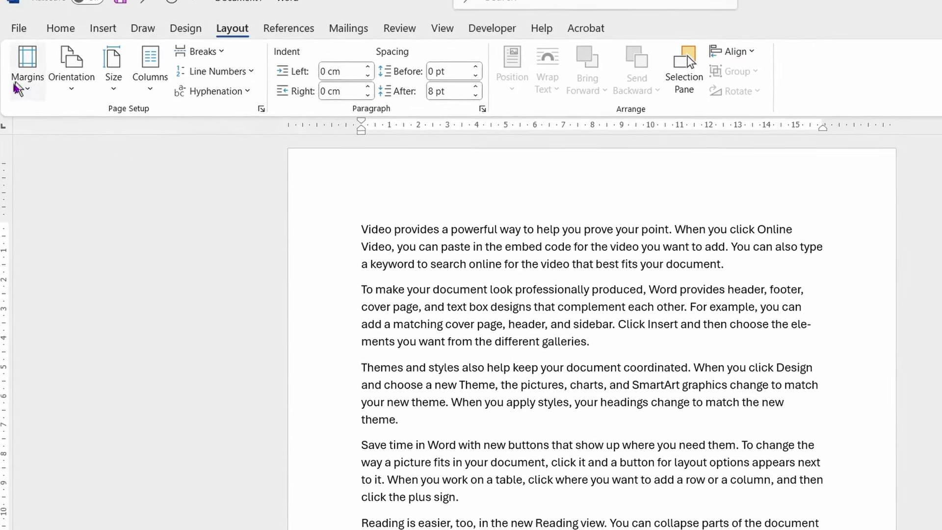
{"action": "left_click", "coordinate": [25, 93]}
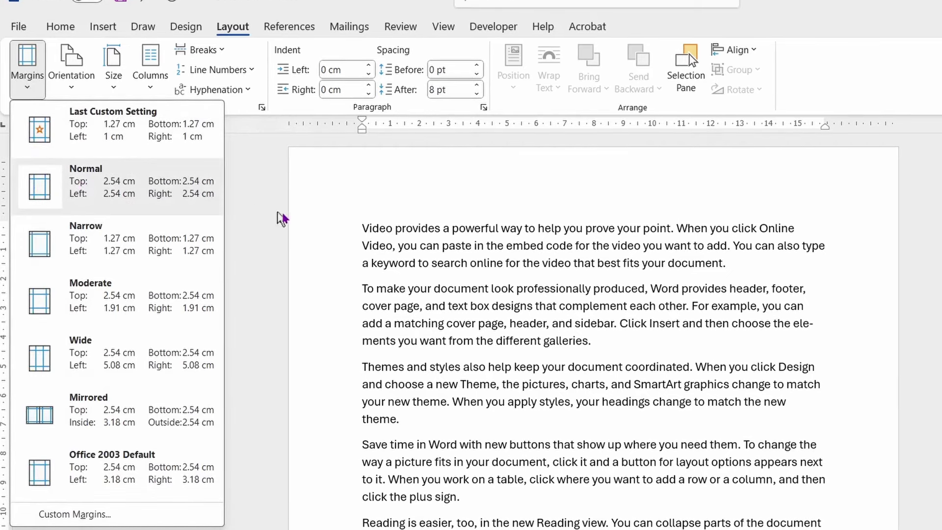
{"action": "left_click", "coordinate": [322, 226]}
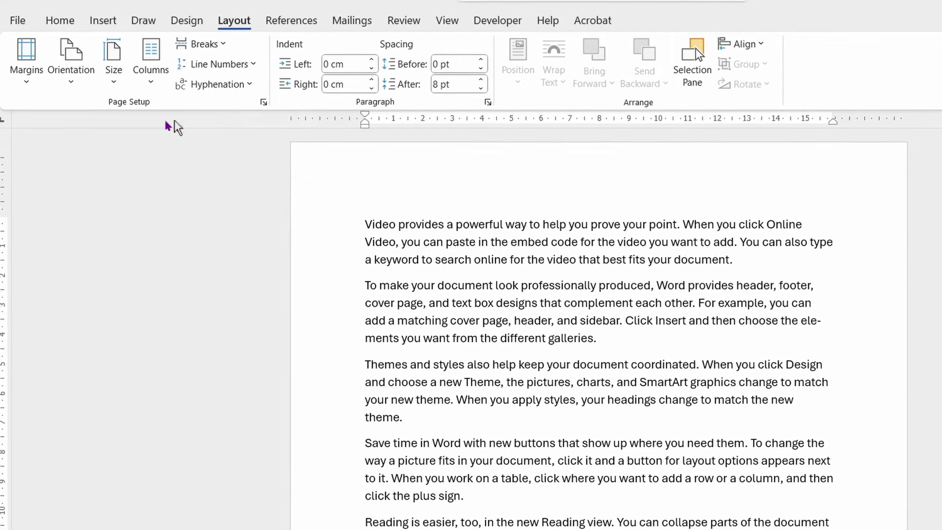
{"action": "left_click", "coordinate": [28, 83]}
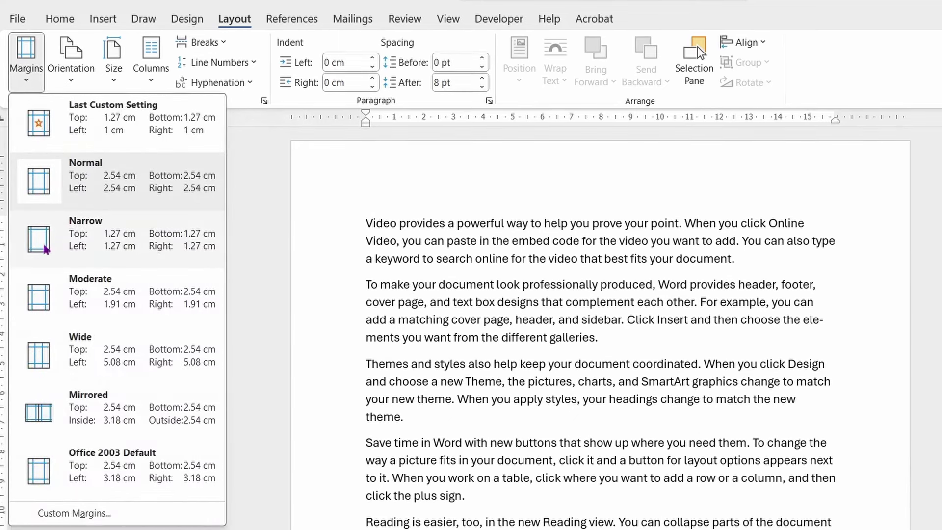
{"action": "left_click", "coordinate": [138, 243]}
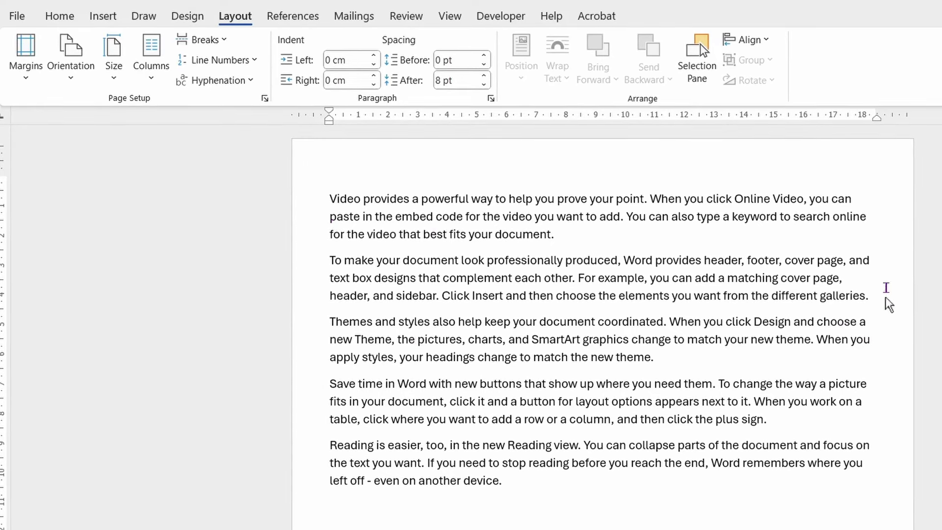
- At the document's last line, enter =rand(7,10) to add seven more sample paragraphs
{"action": "scroll", "coordinate": [530, 466], "scroll_direction": "down", "scroll_amount": 1}
{"action": "scroll", "coordinate": [533, 466], "scroll_direction": "down", "scroll_amount": 4}
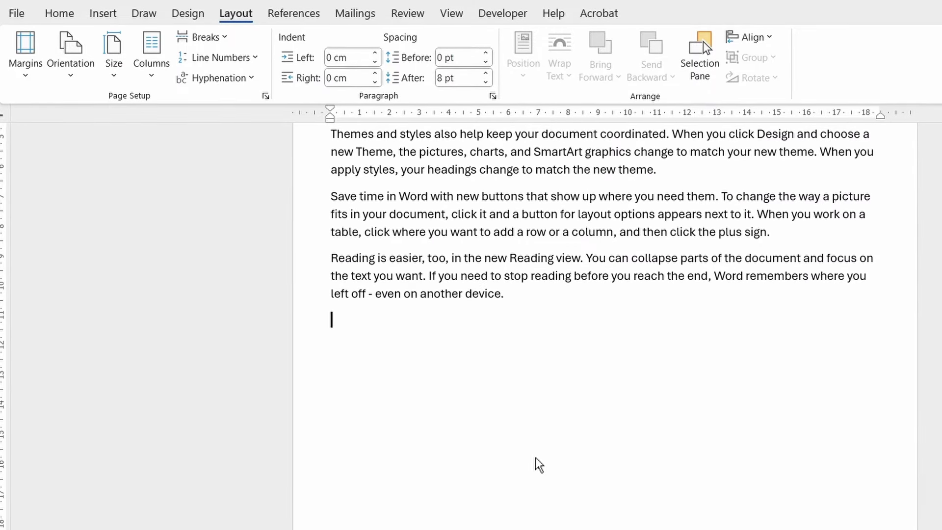
{"action": "type", "text": "=rand"}
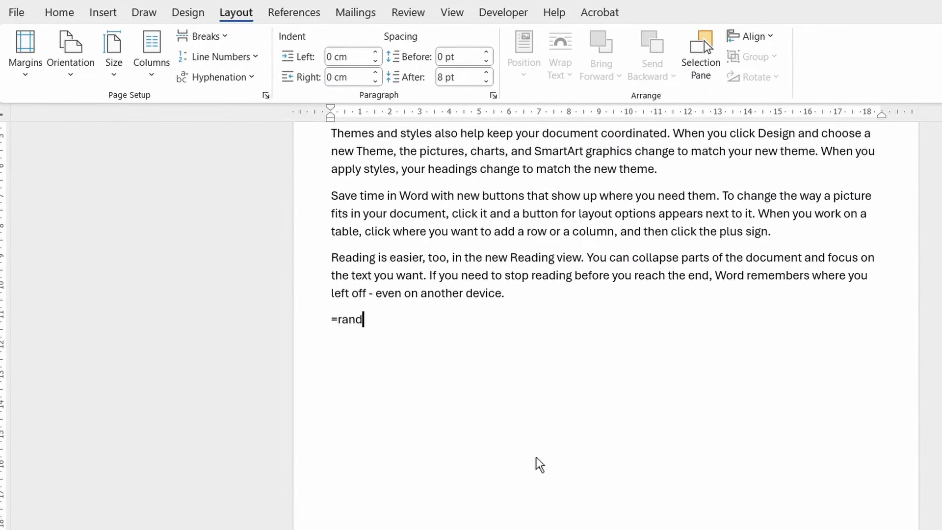
{"action": "type", "text": "(7"}
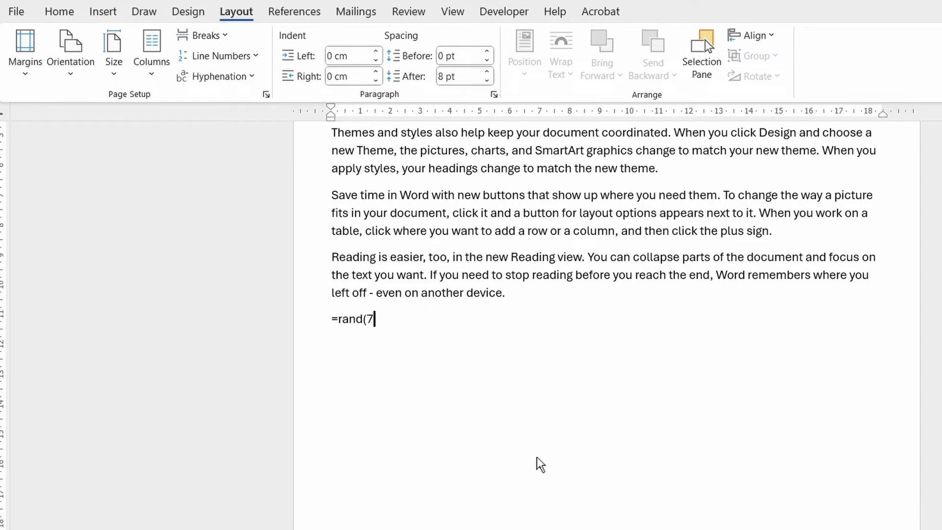
{"action": "type", "text": ",10)"}
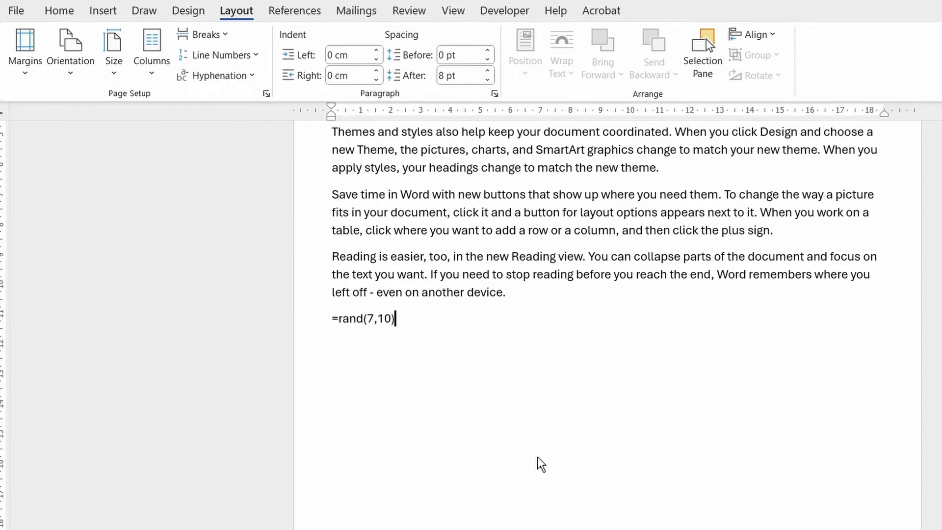
{"action": "key", "text": "Return"}
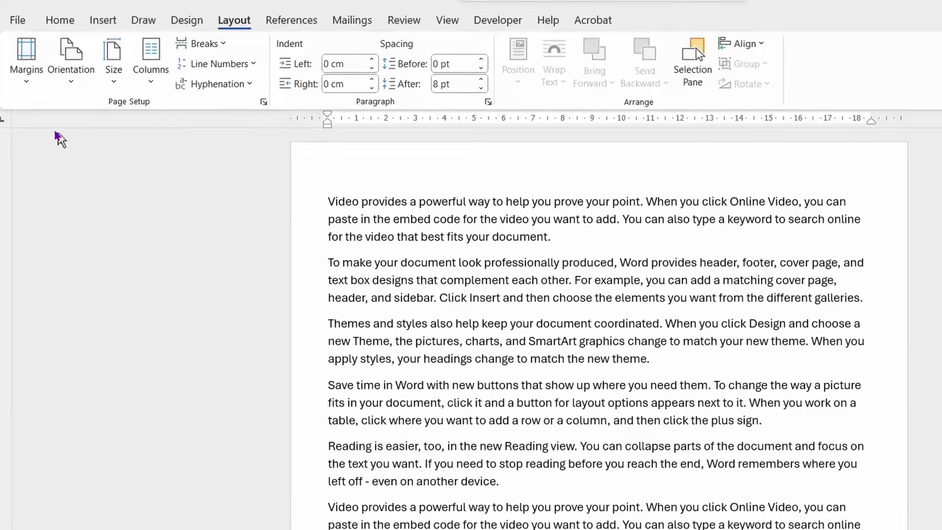
- Open the Page Setup dialog via Margins > Custom Margins
{"action": "left_click", "coordinate": [22, 66]}
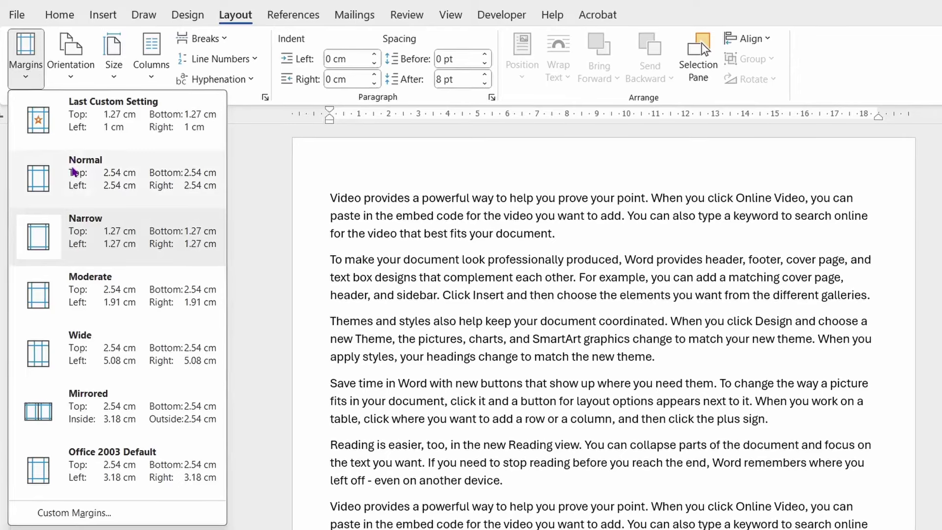
{"action": "left_click", "coordinate": [90, 512]}
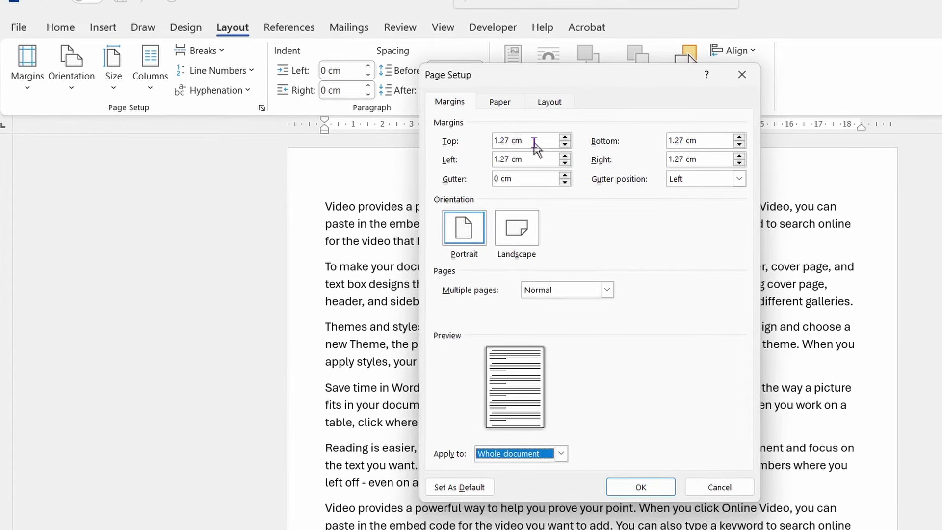
- Set top, bottom, left and right margins to 0 cm, applied from this point forward
{"action": "left_click_drag", "start_coordinate": [535, 141], "coordinate": [446, 145]}
{"action": "type", "text": "0"}
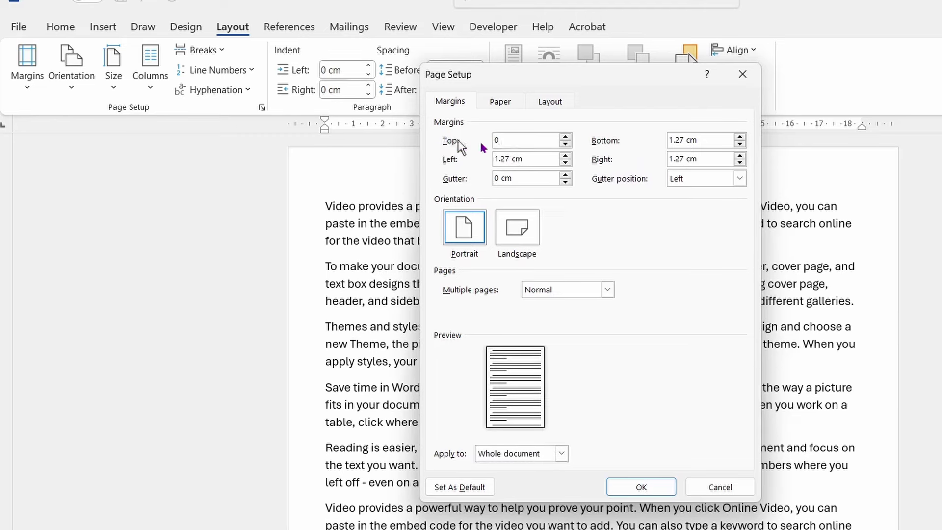
{"action": "left_click", "coordinate": [699, 141]}
{"action": "left_click_drag", "start_coordinate": [698, 141], "coordinate": [589, 147]}
{"action": "type", "text": "0"}
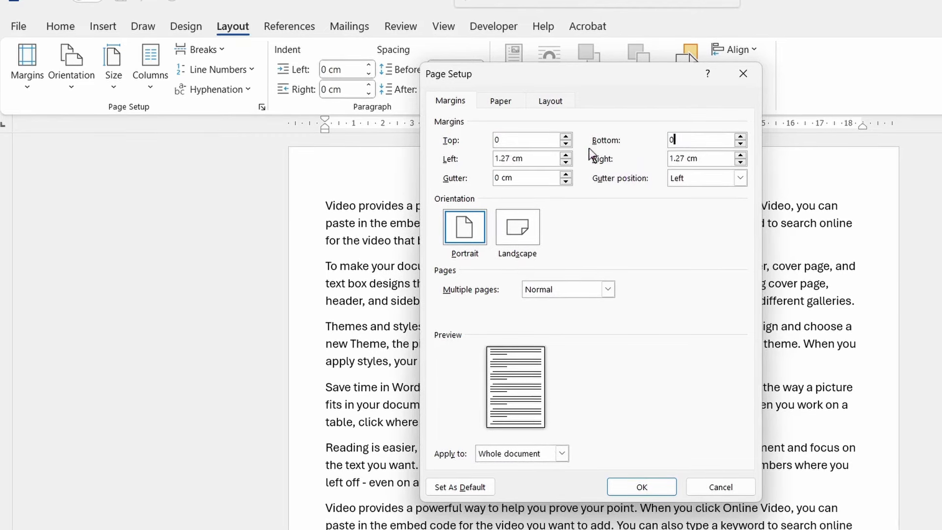
{"action": "left_click_drag", "start_coordinate": [534, 159], "coordinate": [447, 175]}
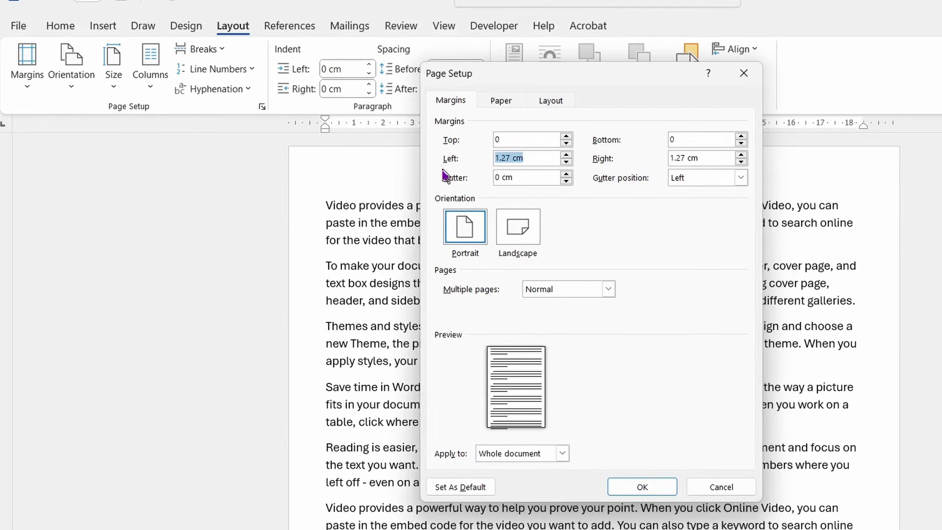
{"action": "type", "text": "0"}
{"action": "left_click_drag", "start_coordinate": [711, 158], "coordinate": [567, 179]}
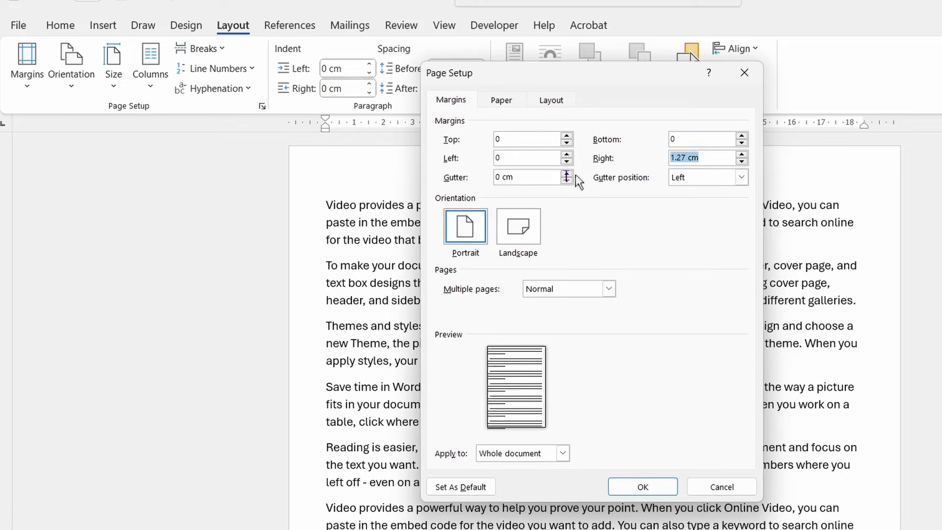
{"action": "type", "text": "0"}
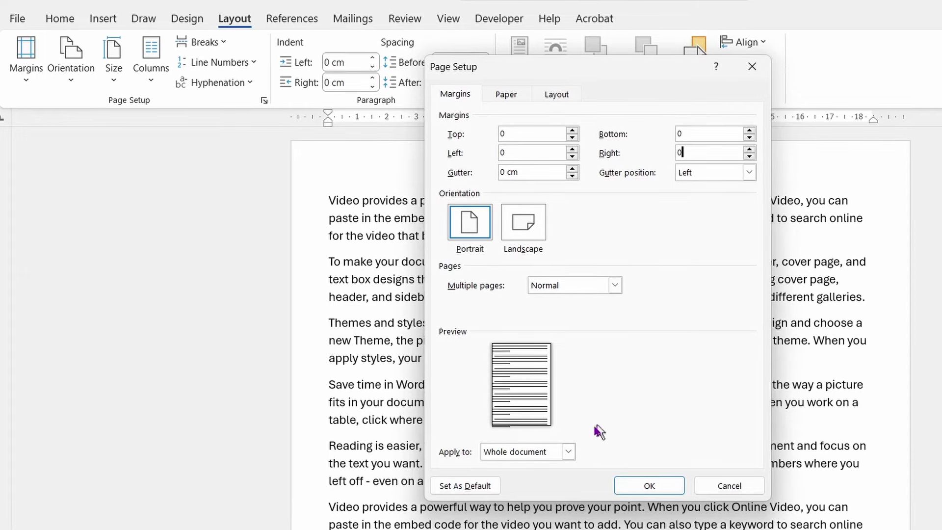
{"action": "left_click", "coordinate": [568, 452]}
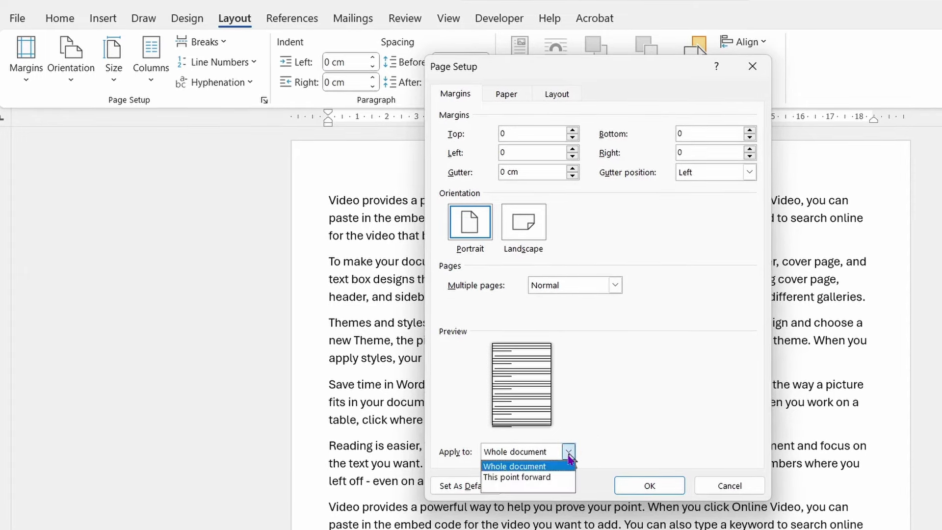
{"action": "left_click", "coordinate": [515, 478]}
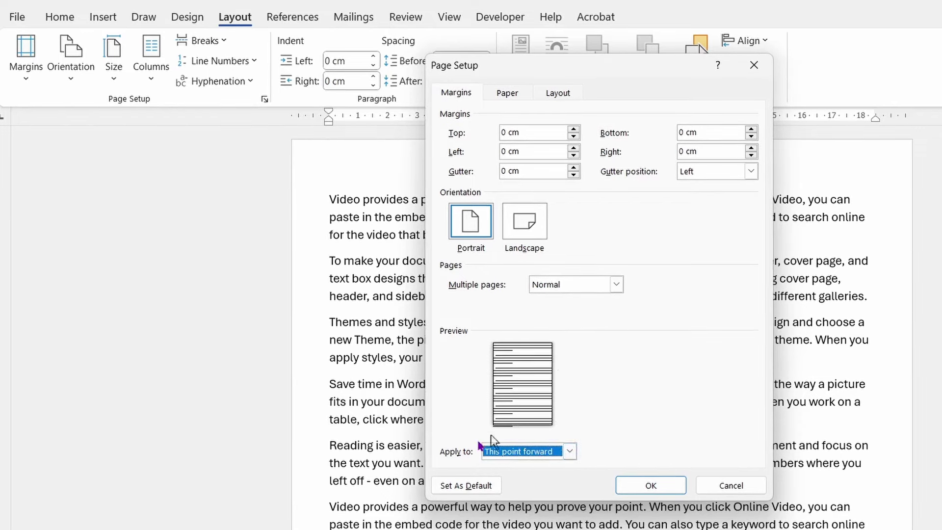
{"action": "left_click", "coordinate": [669, 486]}
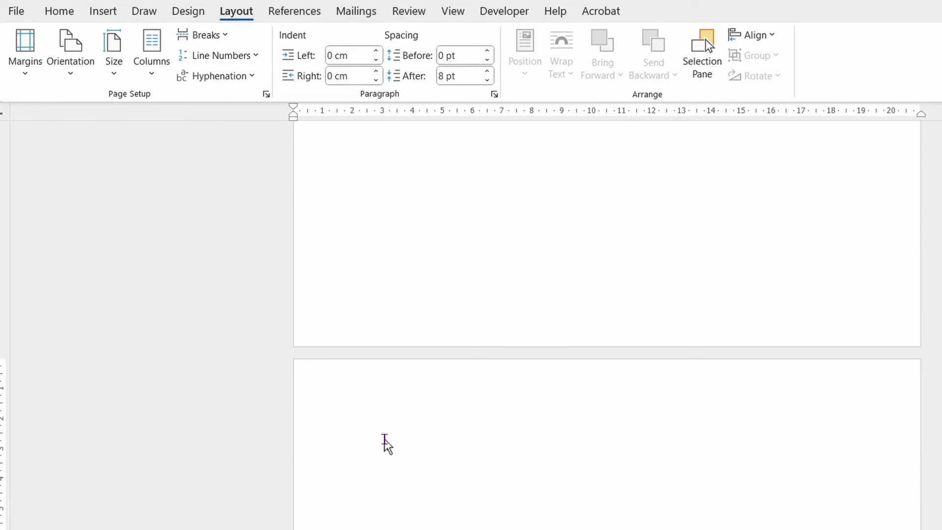
- Remove the extra page break and generate sample paragraphs with =rand() in the zero-margin section
{"action": "key", "text": "BackSpace"}
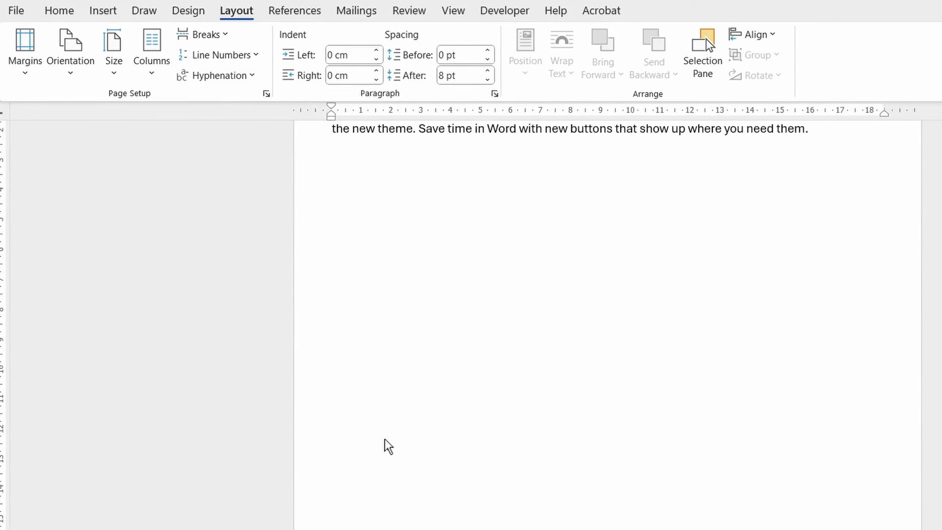
{"action": "scroll", "coordinate": [386, 438], "scroll_direction": "down", "scroll_amount": 5}
{"action": "type", "text": "=rand("}
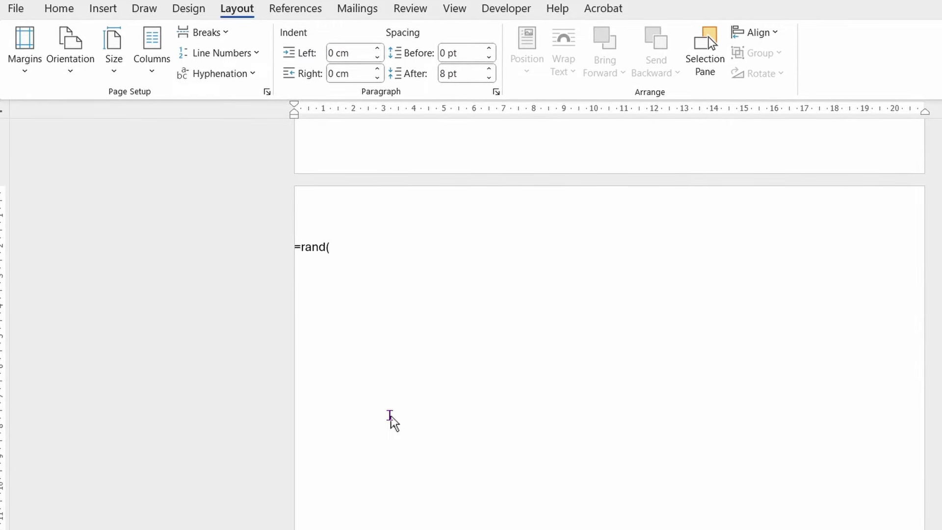
{"action": "type", "text": ")"}
{"action": "key", "text": "Return"}
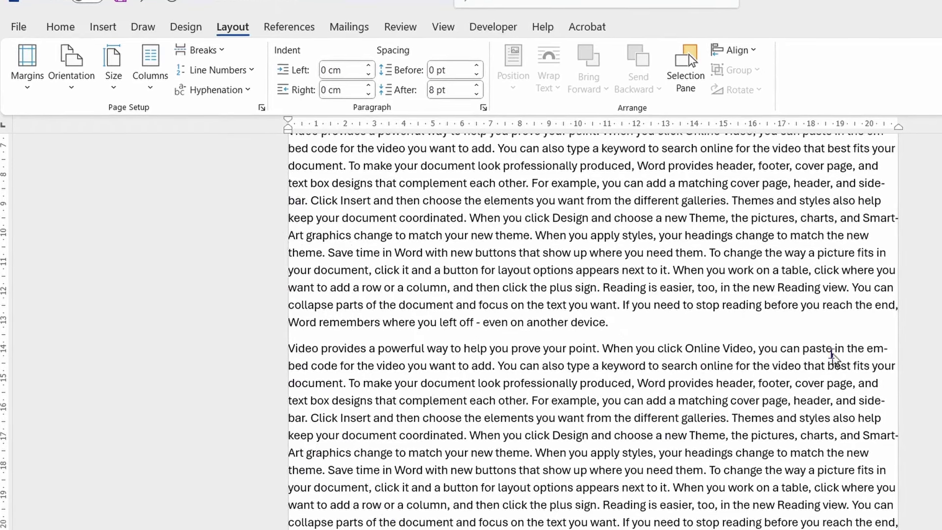
- Open Page Setup through Margins > Custom Margins for the new section
{"action": "scroll", "coordinate": [832, 353], "scroll_direction": "down", "scroll_amount": 2}
{"action": "scroll", "coordinate": [763, 381], "scroll_direction": "down", "scroll_amount": 3}
{"action": "scroll", "coordinate": [763, 381], "scroll_direction": "down", "scroll_amount": 5}
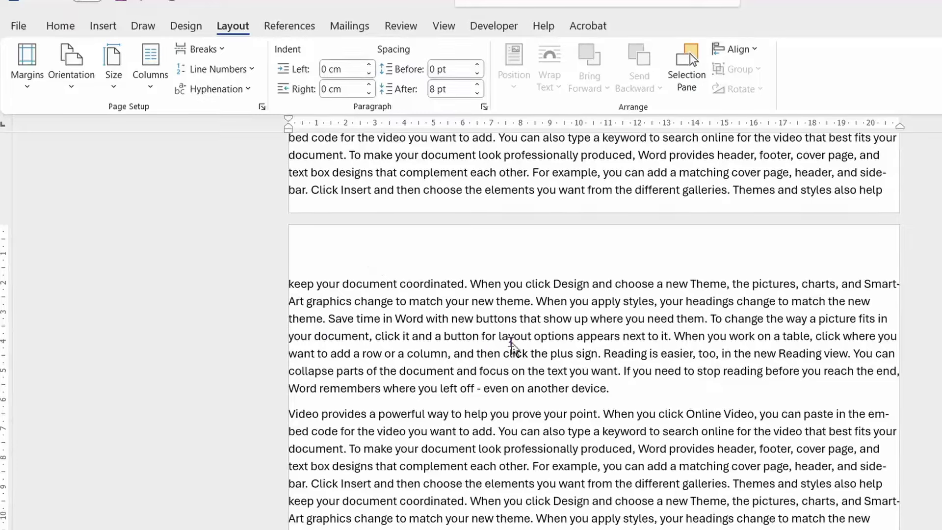
{"action": "scroll", "coordinate": [496, 353], "scroll_direction": "up", "scroll_amount": 3}
{"action": "scroll", "coordinate": [539, 392], "scroll_direction": "up", "scroll_amount": 2}
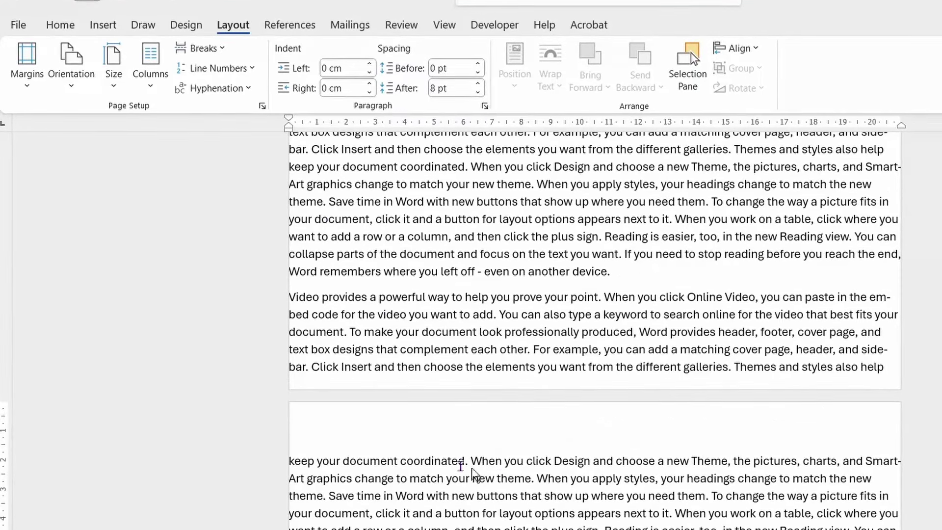
{"action": "left_click", "coordinate": [27, 64]}
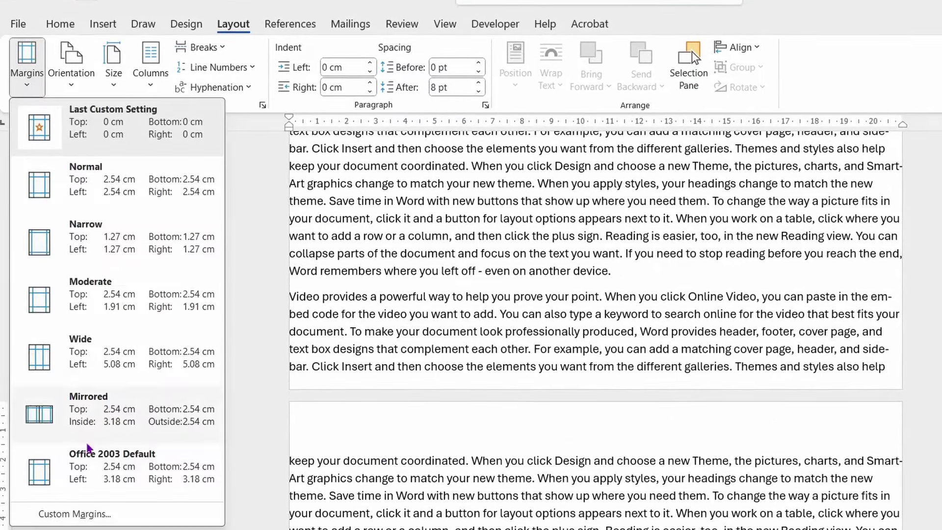
{"action": "left_click", "coordinate": [76, 513]}
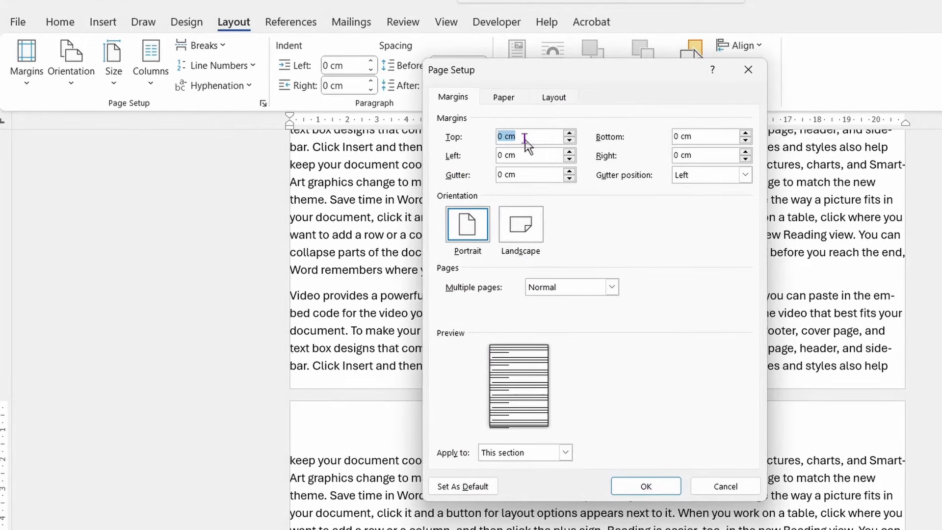
- Set the top, bottom, left and right margins to 0.5 cm for this section
{"action": "type", "text": "5"}
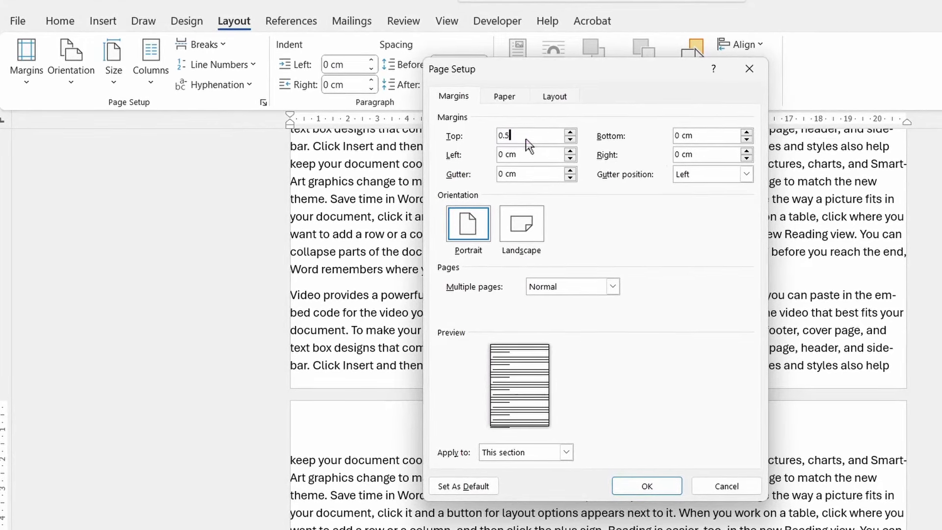
{"action": "left_click", "coordinate": [711, 135]}
{"action": "left_click_drag", "start_coordinate": [711, 134], "coordinate": [599, 132]}
{"action": "type", "text": "0"}
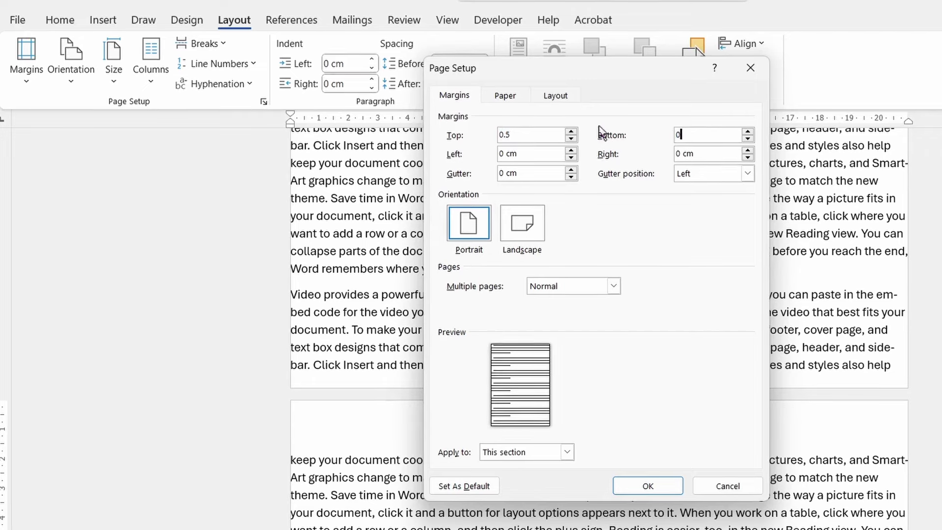
{"action": "type", "text": ".5"}
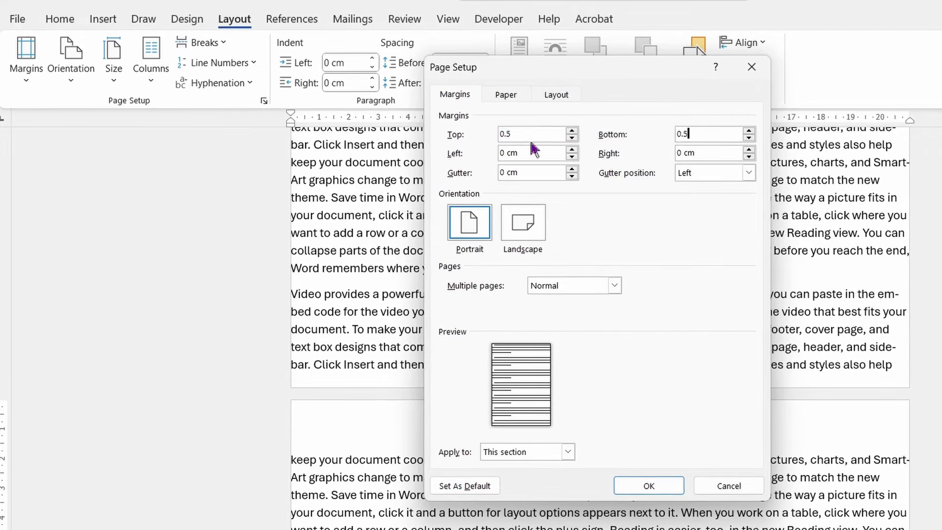
{"action": "left_click_drag", "start_coordinate": [532, 153], "coordinate": [403, 153]}
{"action": "type", "text": "0."}
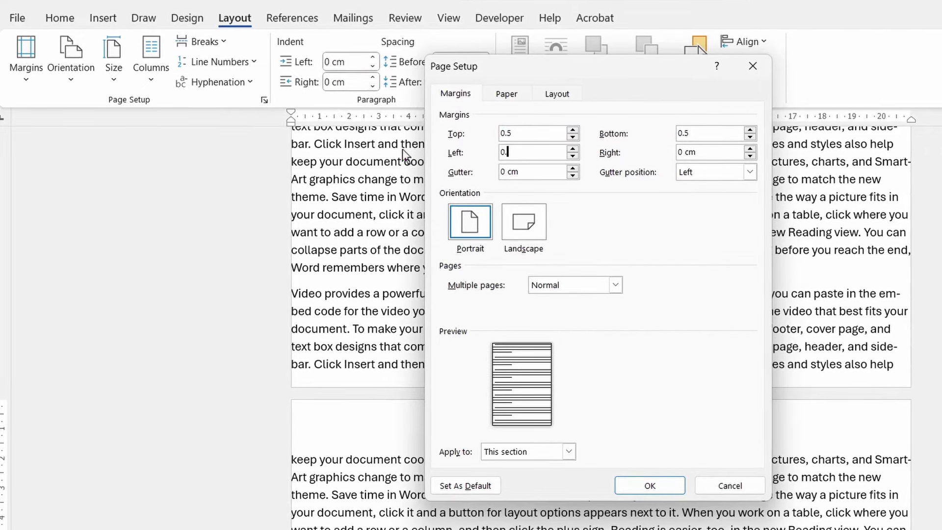
{"action": "type", "text": "5"}
{"action": "left_click_drag", "start_coordinate": [700, 153], "coordinate": [617, 156]}
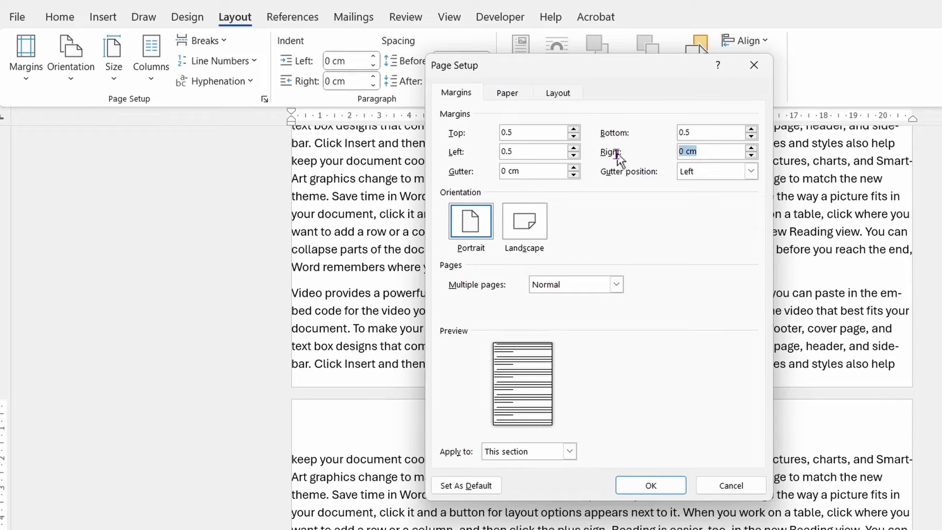
{"action": "type", "text": "0.5"}
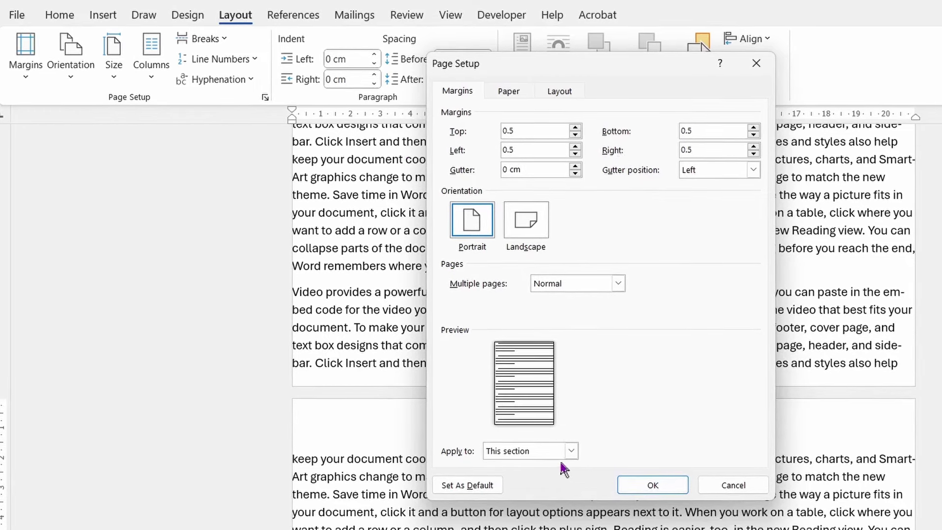
{"action": "left_click", "coordinate": [660, 486]}
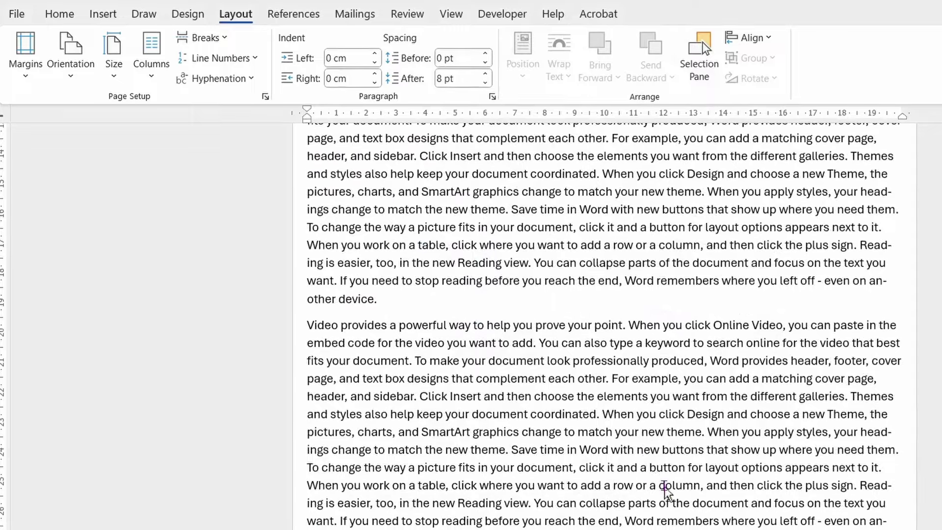
{"action": "scroll", "coordinate": [608, 362], "scroll_direction": "down", "scroll_amount": 5}
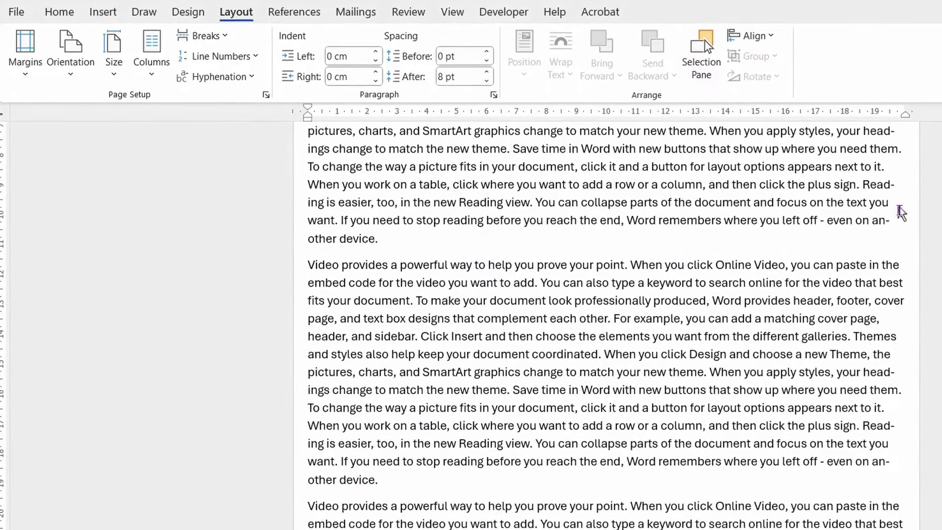
{"action": "scroll", "coordinate": [655, 353], "scroll_direction": "up", "scroll_amount": 1}
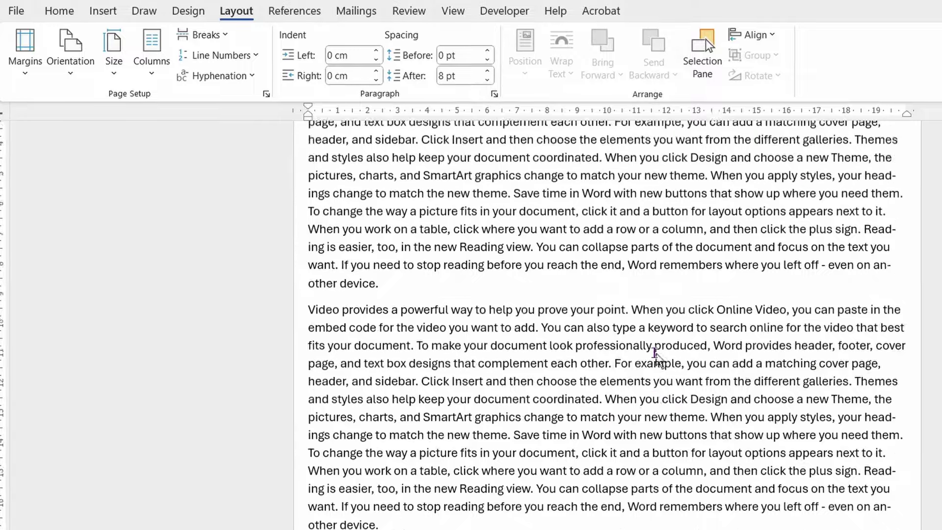
{"action": "scroll", "coordinate": [655, 353], "scroll_direction": "down", "scroll_amount": 3}
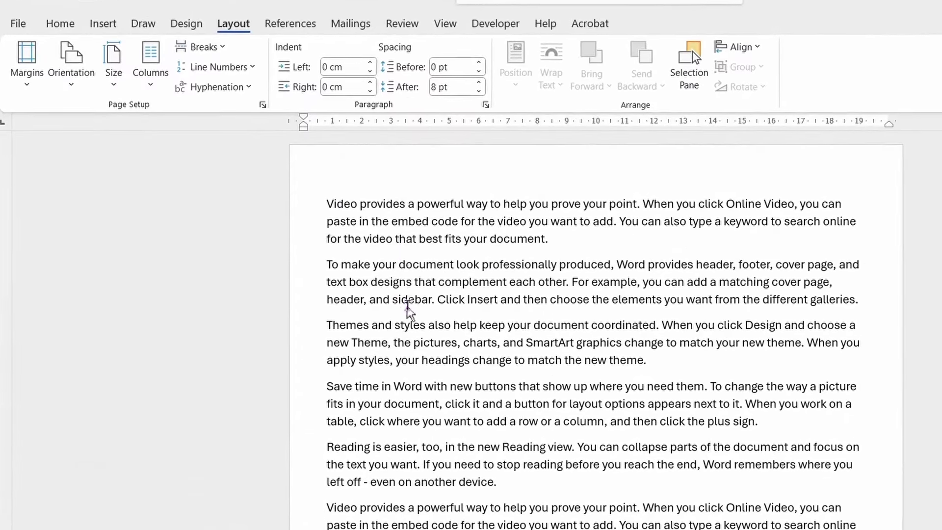
{"action": "scroll", "coordinate": [409, 269], "scroll_direction": "down", "scroll_amount": 5}
{"action": "scroll", "coordinate": [409, 267], "scroll_direction": "down", "scroll_amount": 3}
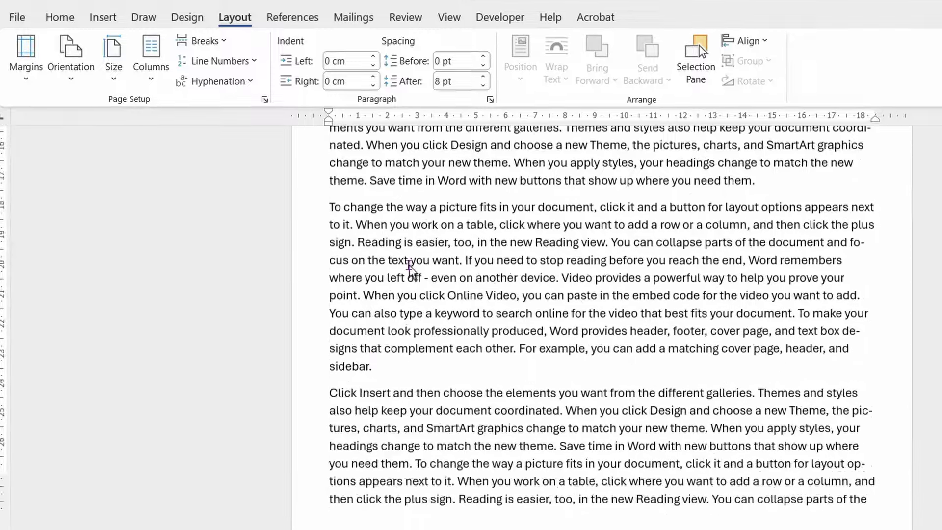
{"action": "scroll", "coordinate": [409, 267], "scroll_direction": "down", "scroll_amount": 5}
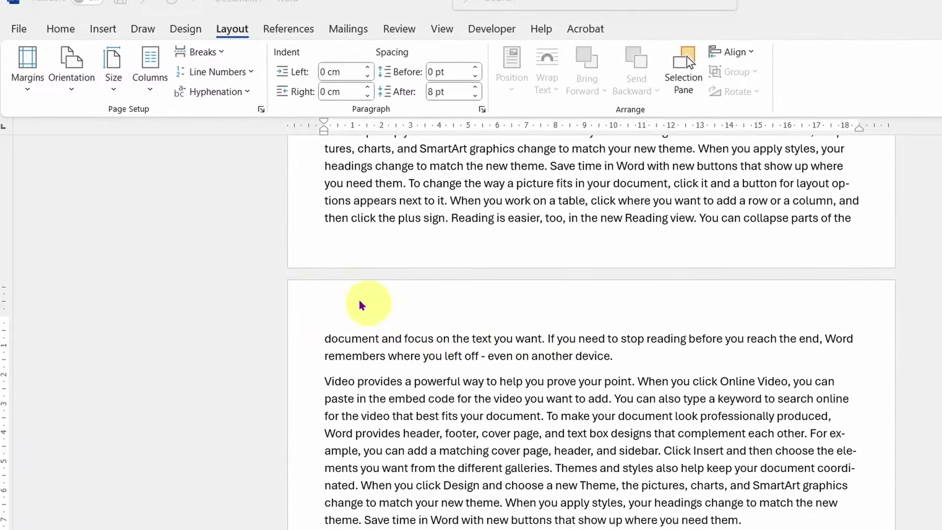
- Change the page orientation to Landscape from the Layout tab's Orientation menu
{"action": "left_click", "coordinate": [69, 81]}
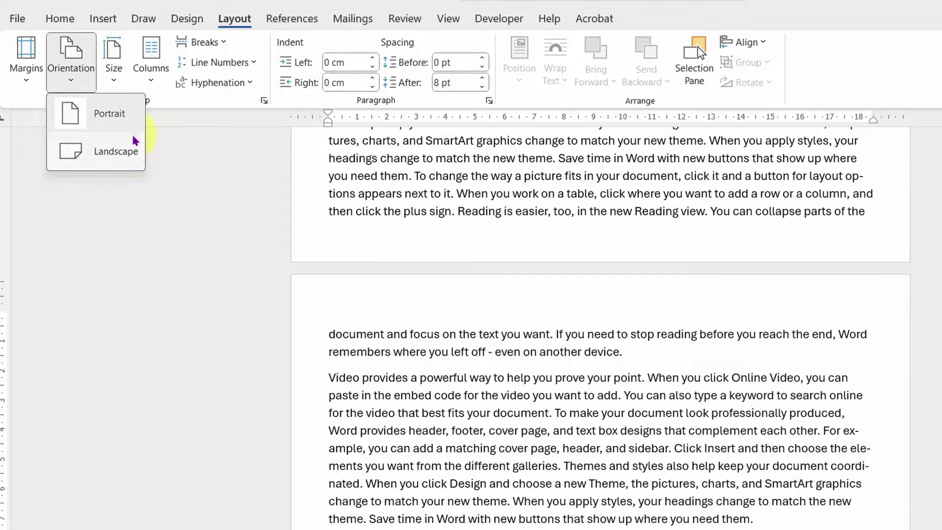
{"action": "left_click", "coordinate": [336, 333]}
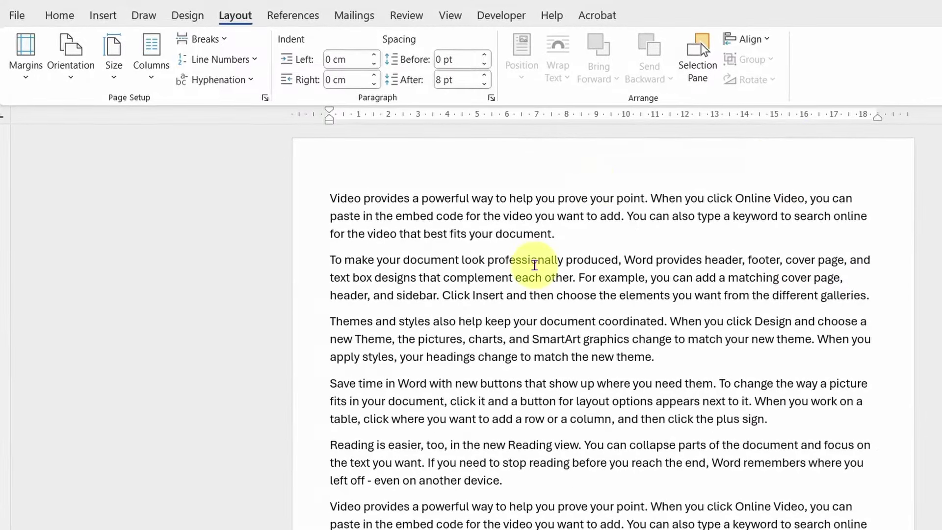
{"action": "left_click", "coordinate": [70, 74]}
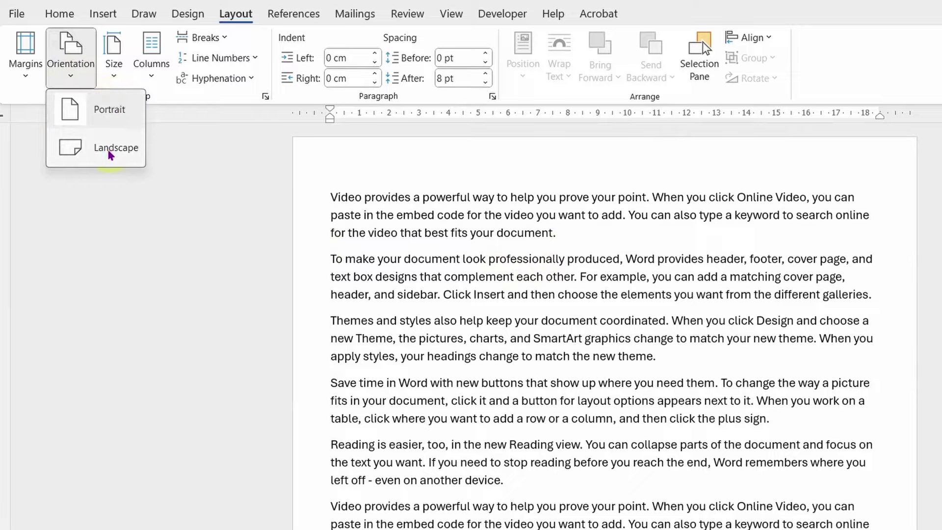
{"action": "left_click", "coordinate": [92, 150]}
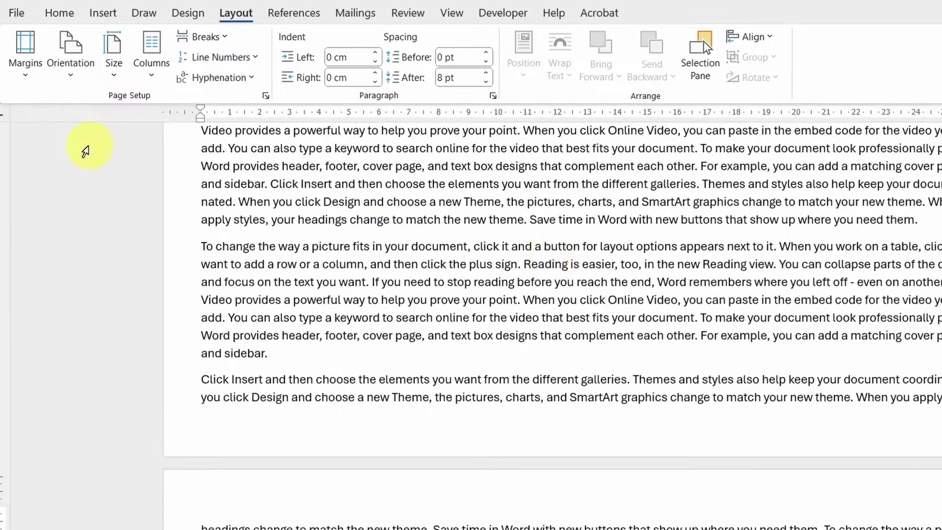
- Review the Orientation and paper Size menus, then set the pages back to Portrait
{"action": "scroll", "coordinate": [552, 319], "scroll_direction": "down", "scroll_amount": 5}
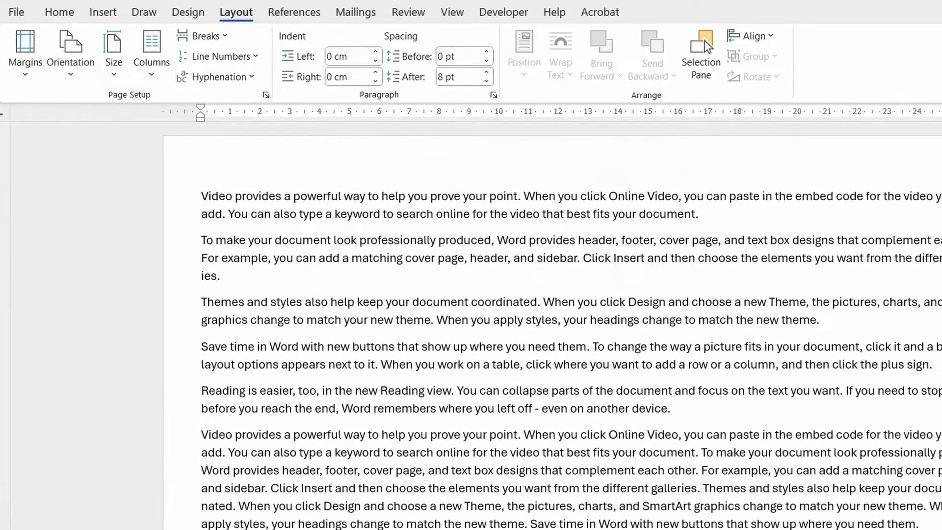
{"action": "scroll", "coordinate": [646, 193], "scroll_direction": "up", "scroll_amount": 10}
{"action": "scroll", "coordinate": [646, 192], "scroll_direction": "down", "scroll_amount": 4}
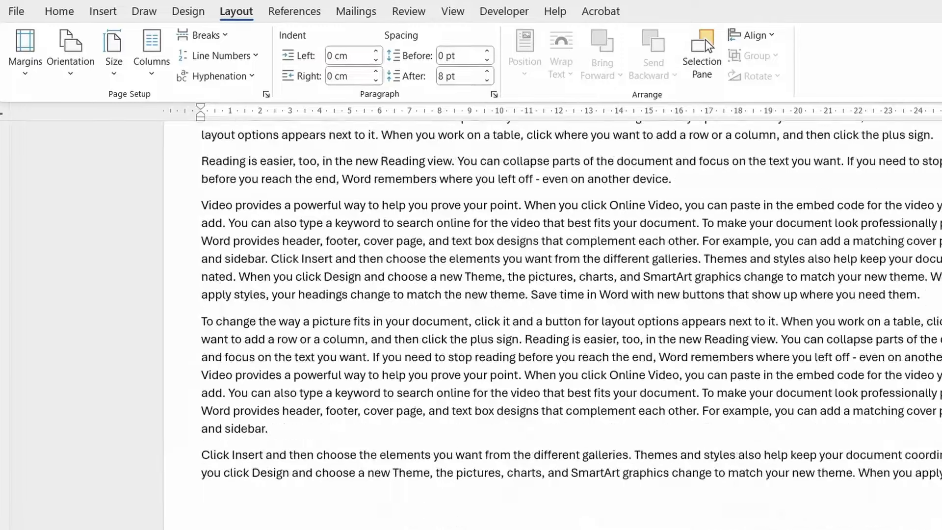
{"action": "scroll", "coordinate": [646, 192], "scroll_direction": "up", "scroll_amount": 4}
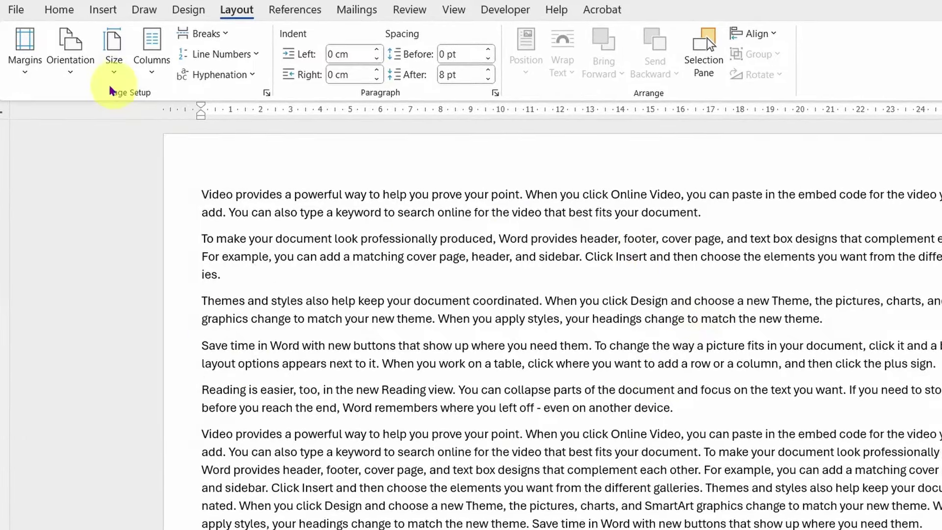
{"action": "left_click", "coordinate": [86, 75]}
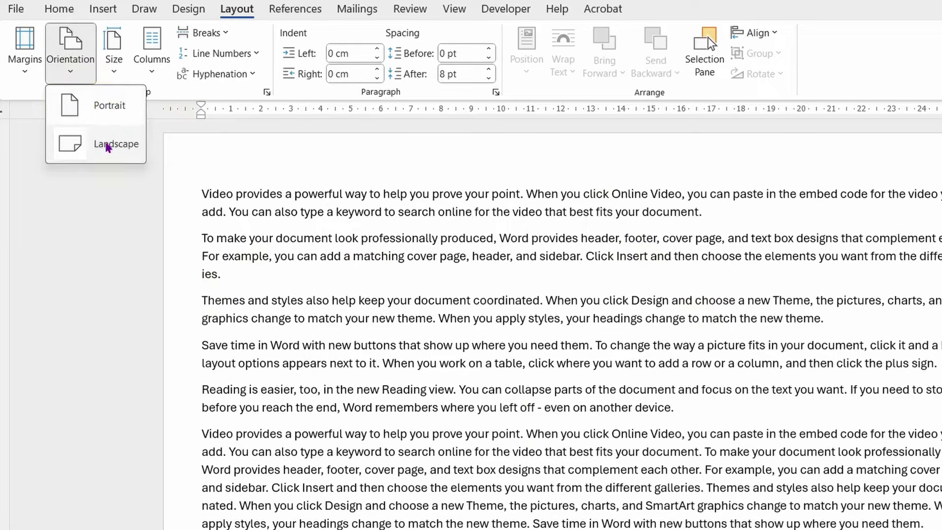
{"action": "left_click", "coordinate": [208, 203]}
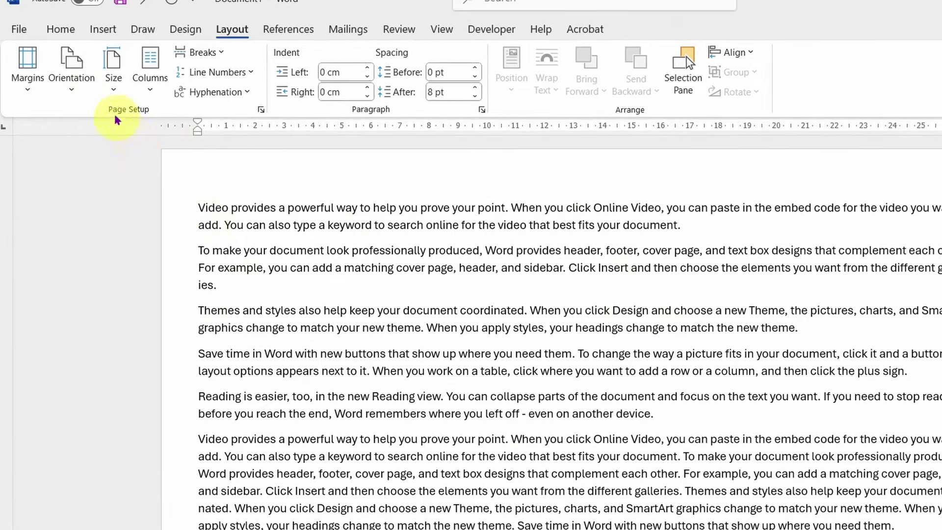
{"action": "left_click", "coordinate": [114, 81]}
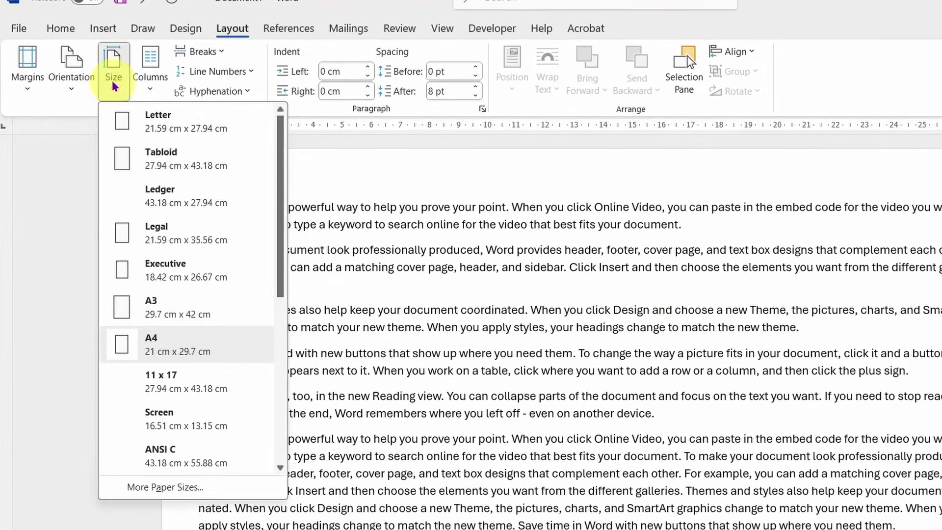
{"action": "left_click", "coordinate": [433, 257]}
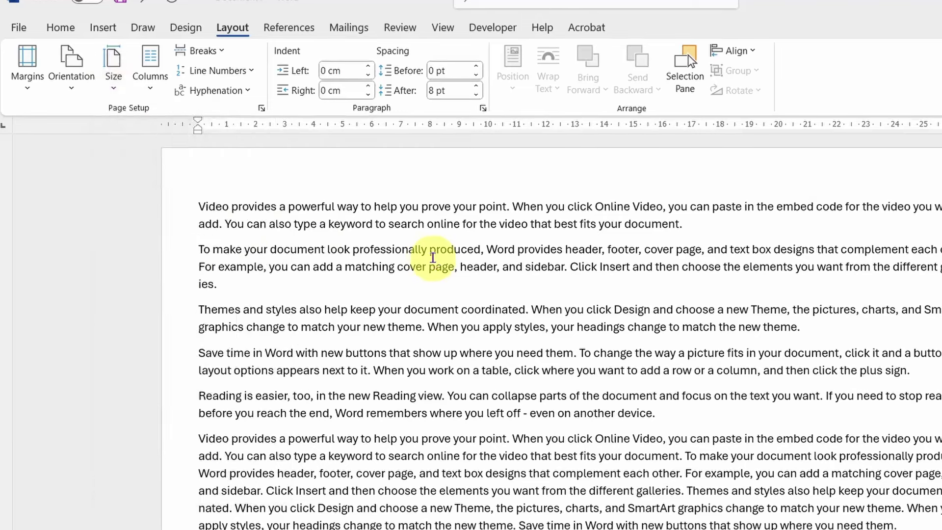
{"action": "left_click", "coordinate": [73, 80]}
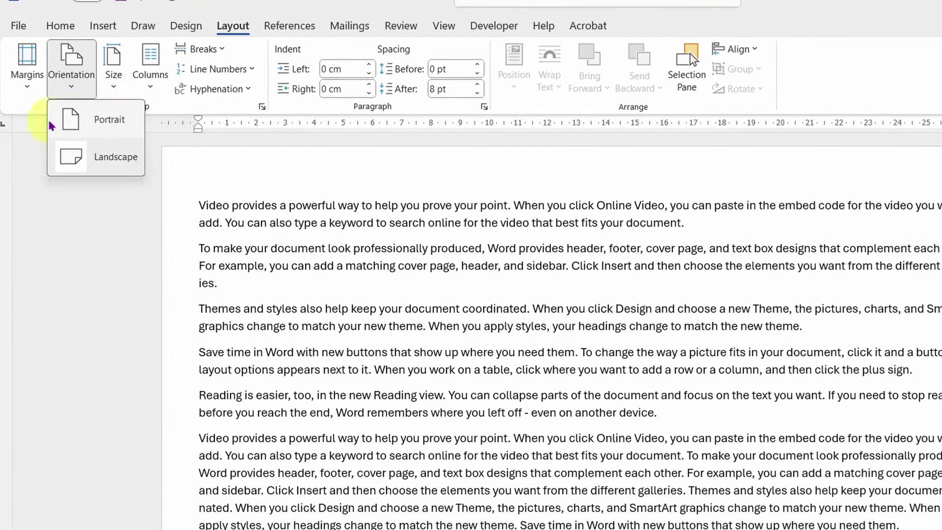
{"action": "left_click", "coordinate": [103, 126]}
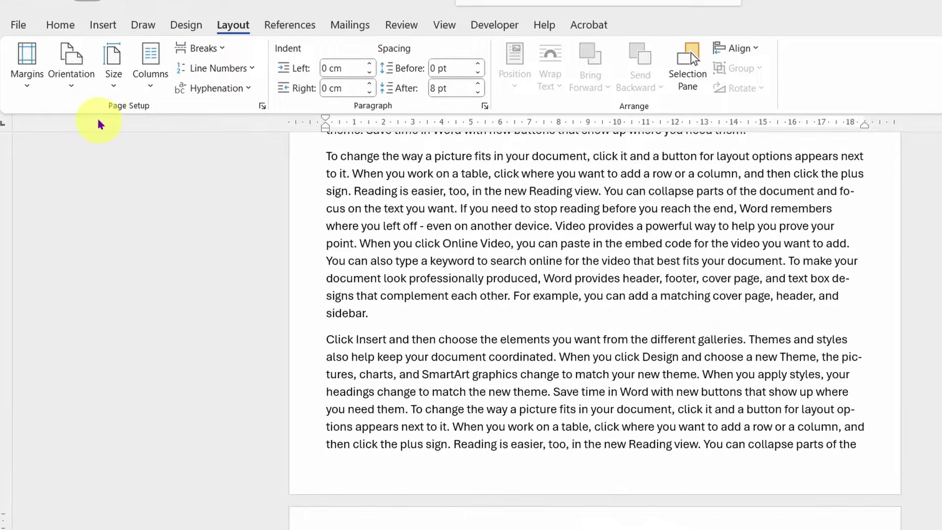
- Browse the paper size list, from Letter (21.59 × 27.94 cm) and A4 (21 × 29.7 cm) through PostScript Custom Page Size
{"action": "left_click", "coordinate": [113, 74]}
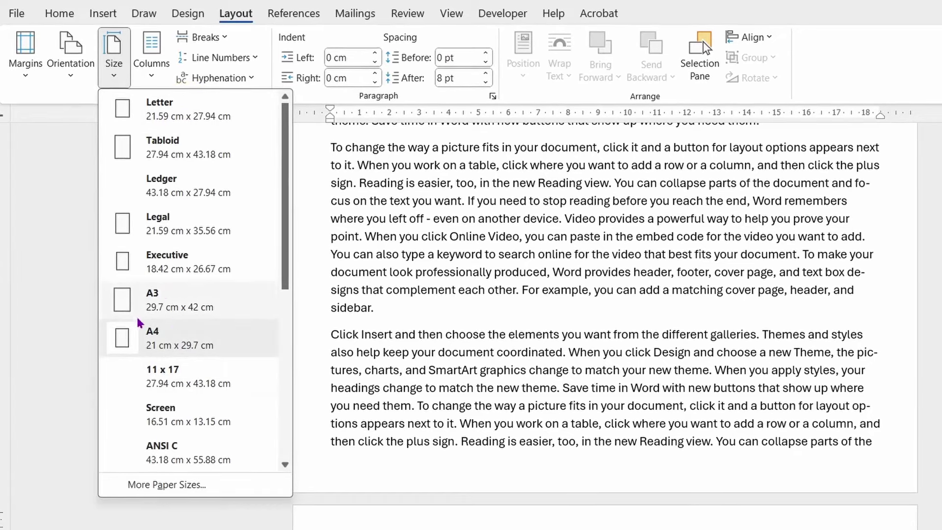
{"action": "scroll", "coordinate": [183, 376], "scroll_direction": "down", "scroll_amount": 3}
{"action": "scroll", "coordinate": [183, 376], "scroll_direction": "down", "scroll_amount": 2}
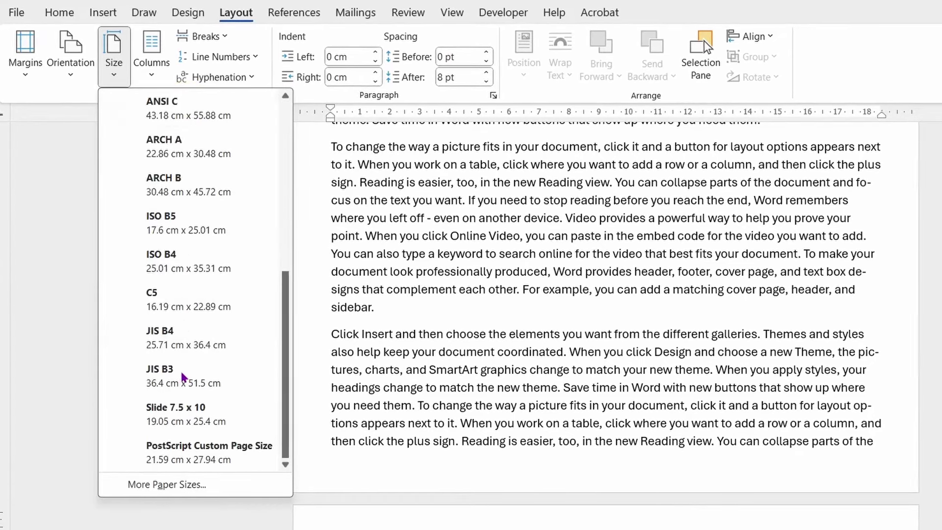
{"action": "scroll", "coordinate": [182, 377], "scroll_direction": "up", "scroll_amount": 5}
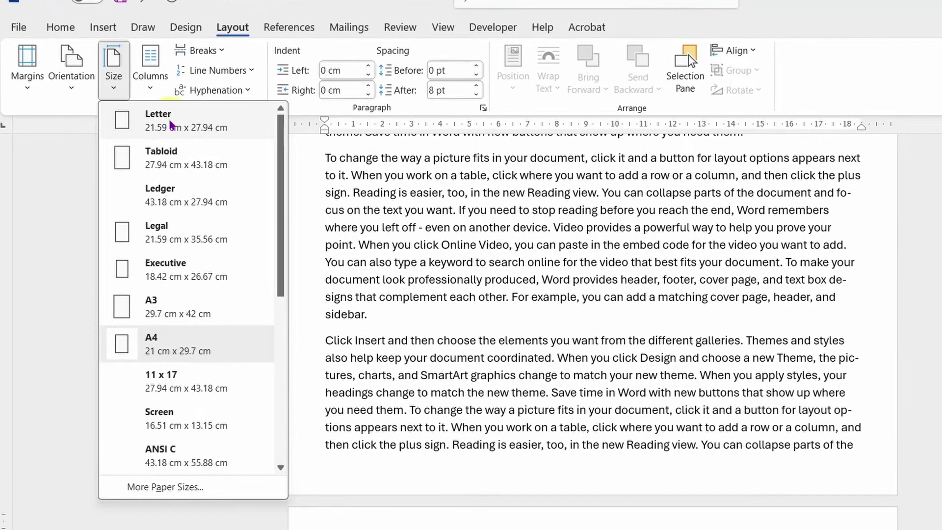
- Change the paper size to Letter, then to Ledger, and scroll through the reflowed text
{"action": "left_click", "coordinate": [171, 122]}
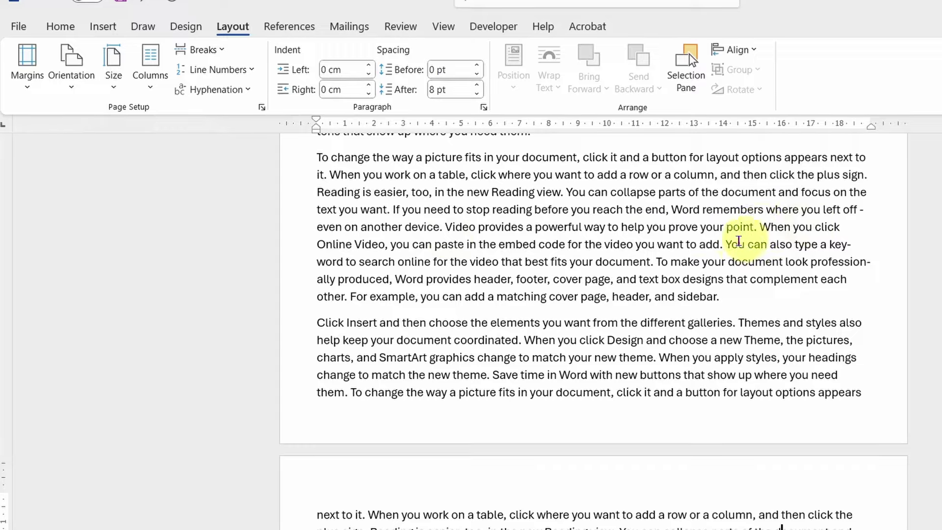
{"action": "scroll", "coordinate": [775, 236], "scroll_direction": "down", "scroll_amount": 10}
{"action": "scroll", "coordinate": [773, 221], "scroll_direction": "down", "scroll_amount": 5}
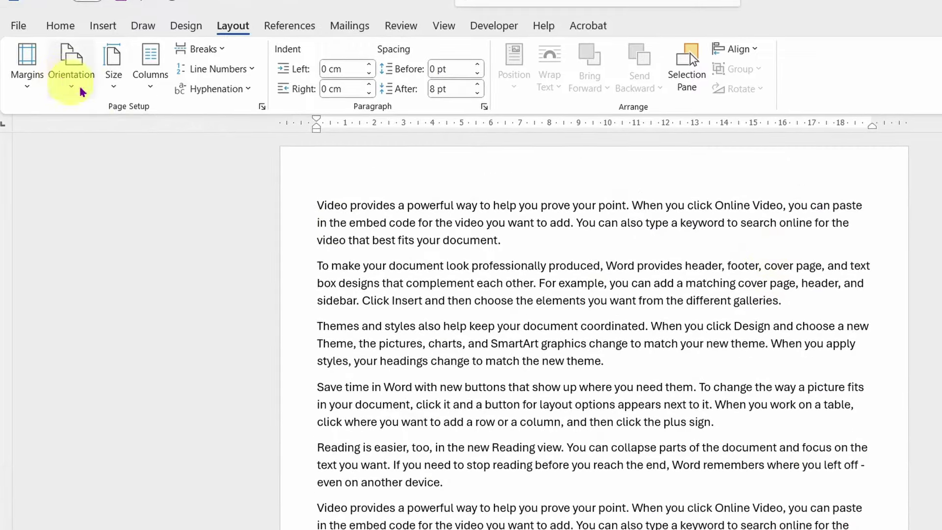
{"action": "left_click", "coordinate": [114, 81]}
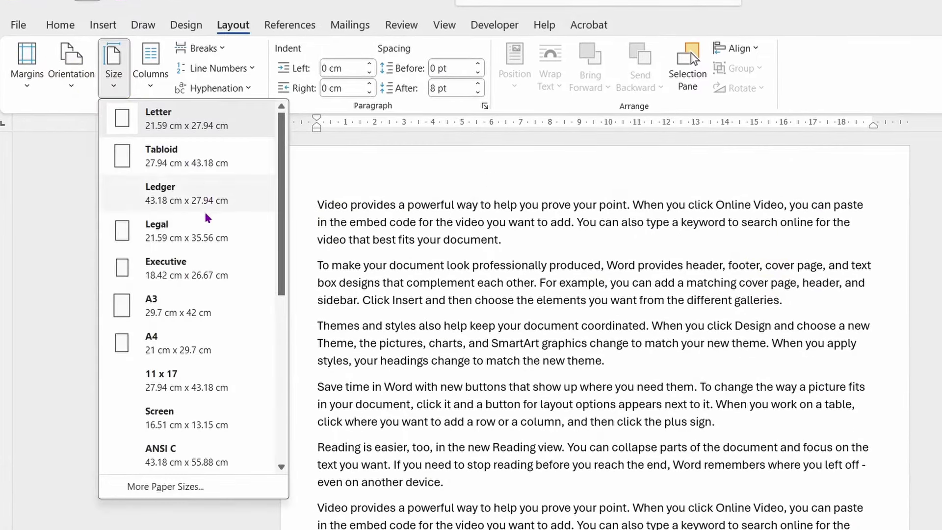
{"action": "left_click", "coordinate": [160, 196]}
{"action": "scroll", "coordinate": [406, 216], "scroll_direction": "down", "scroll_amount": 3}
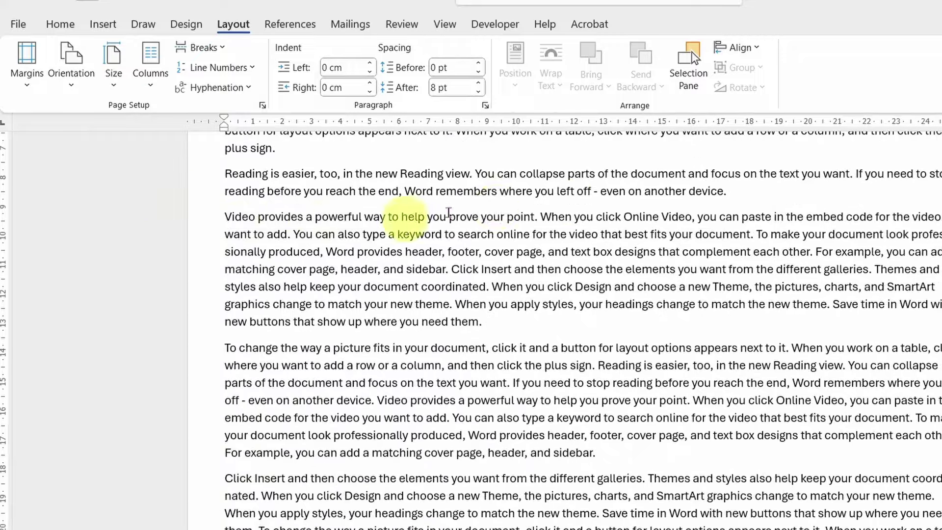
{"action": "scroll", "coordinate": [726, 337], "scroll_direction": "up", "scroll_amount": 2}
{"action": "scroll", "coordinate": [727, 339], "scroll_direction": "up", "scroll_amount": 2}
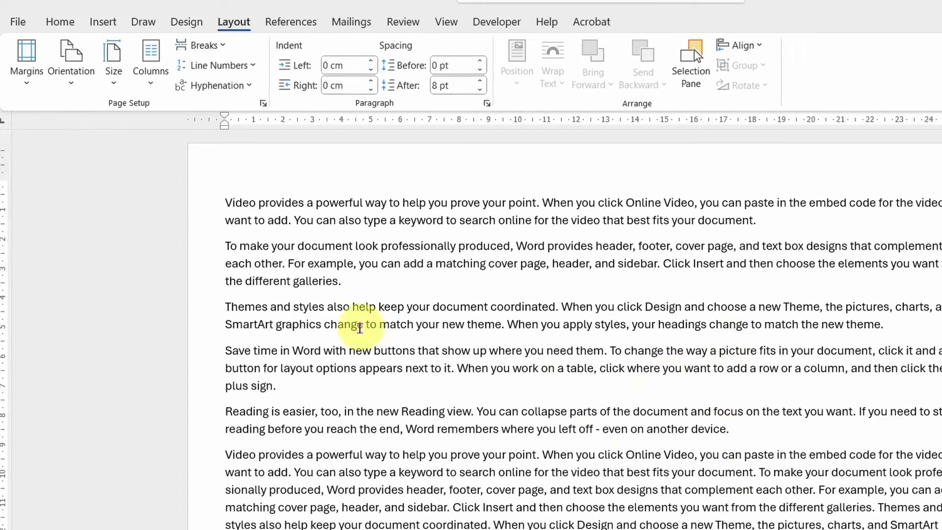
- Check the orientation options, keep the page in portrait, and bring the paper size list back up
{"action": "left_click", "coordinate": [73, 83]}
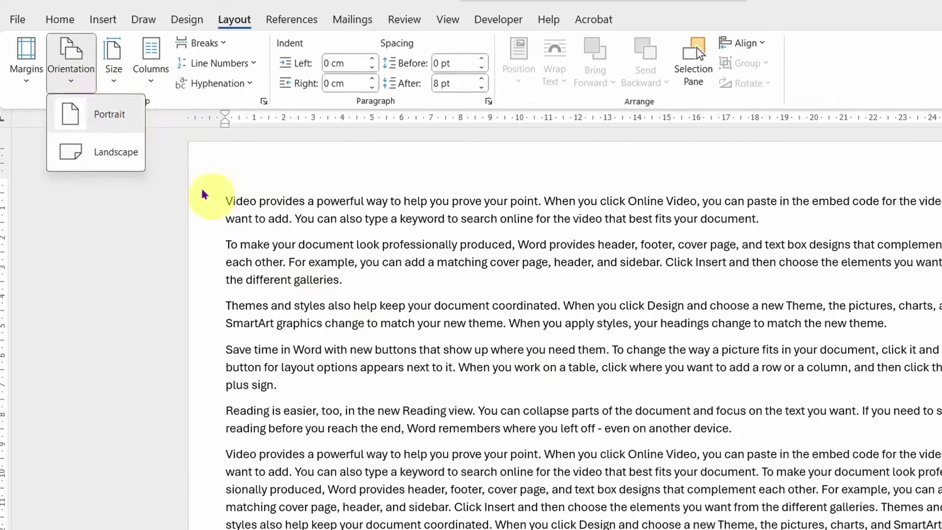
{"action": "left_click", "coordinate": [419, 274]}
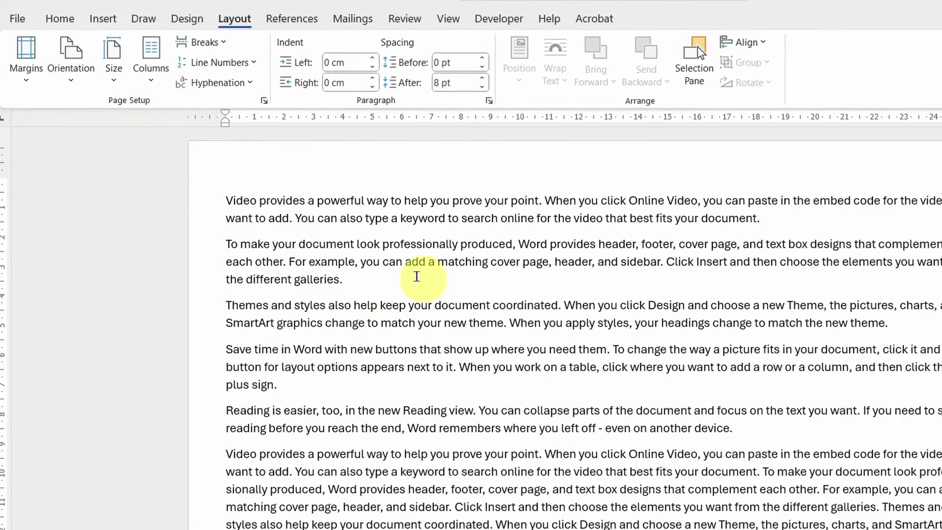
{"action": "left_click", "coordinate": [125, 89]}
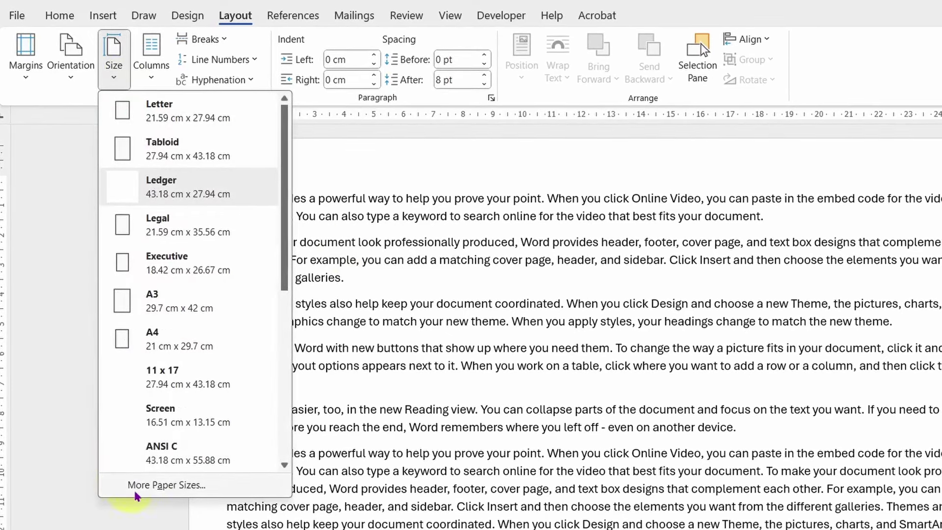
{"action": "left_click", "coordinate": [181, 485]}
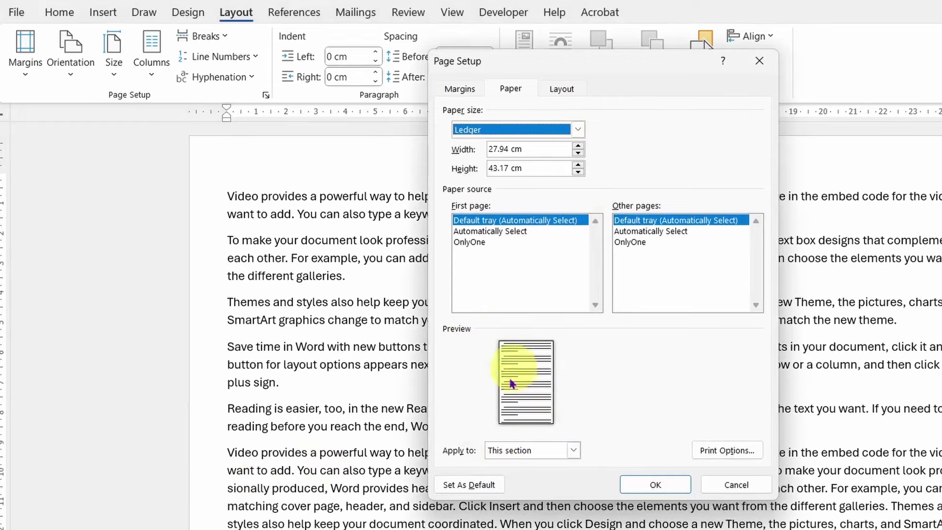
{"action": "left_click", "coordinate": [573, 450]}
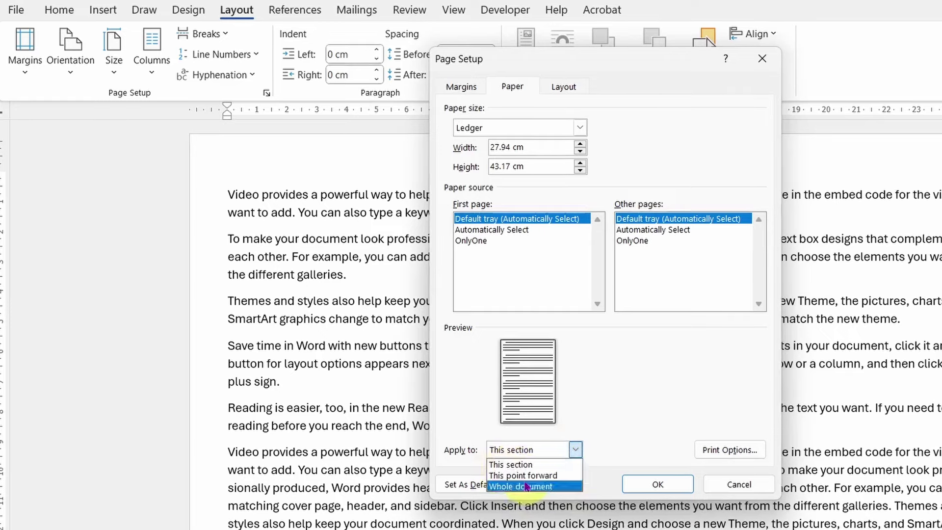
{"action": "left_click", "coordinate": [616, 400]}
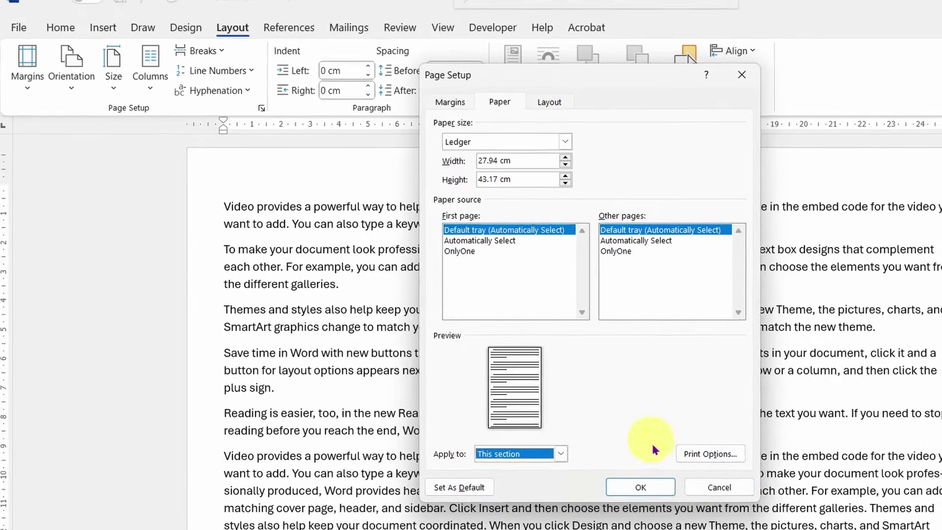
{"action": "left_click", "coordinate": [740, 484]}
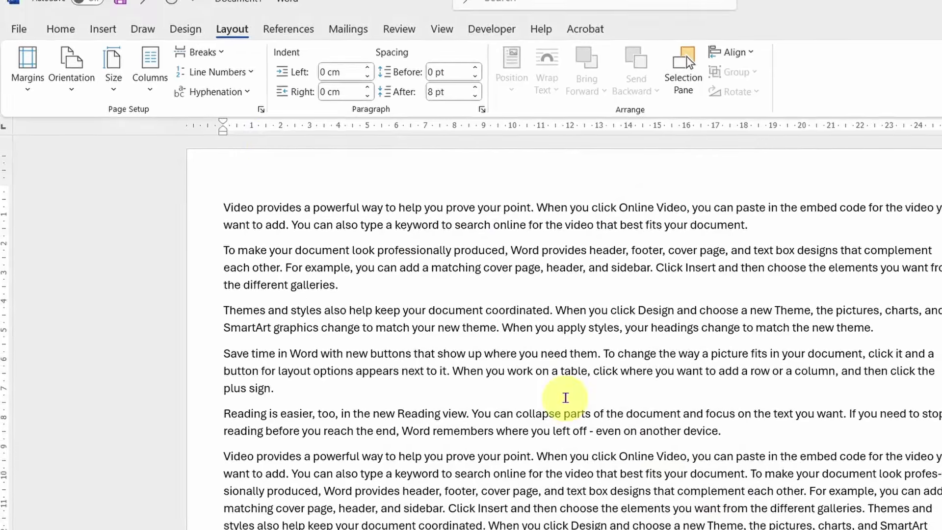